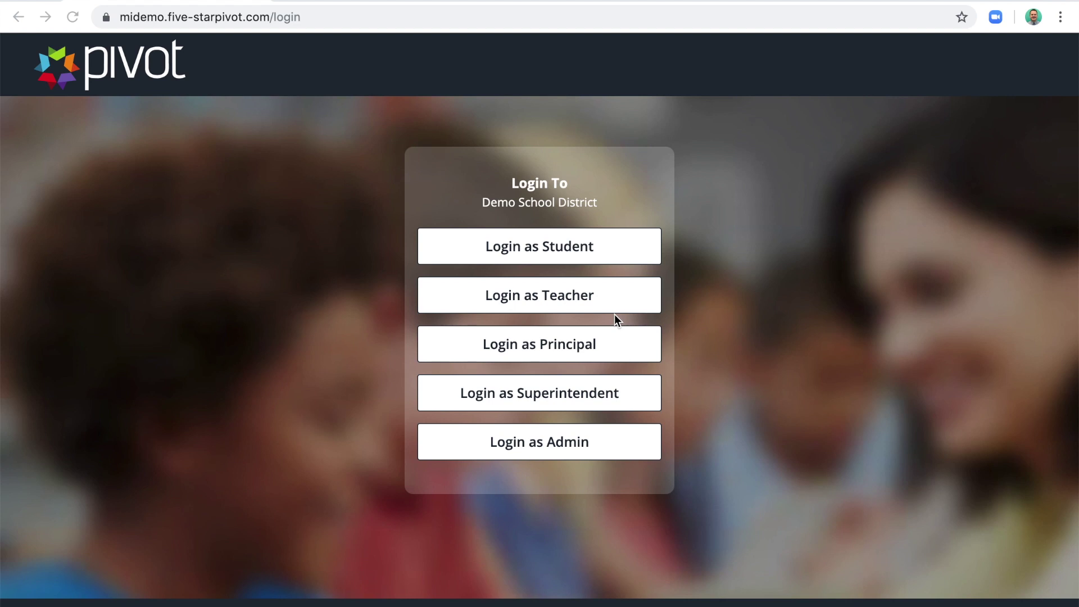
Log in as Principal and go to EVALUATIONS > Dashboard to list staff cards.
left_click(588, 353)
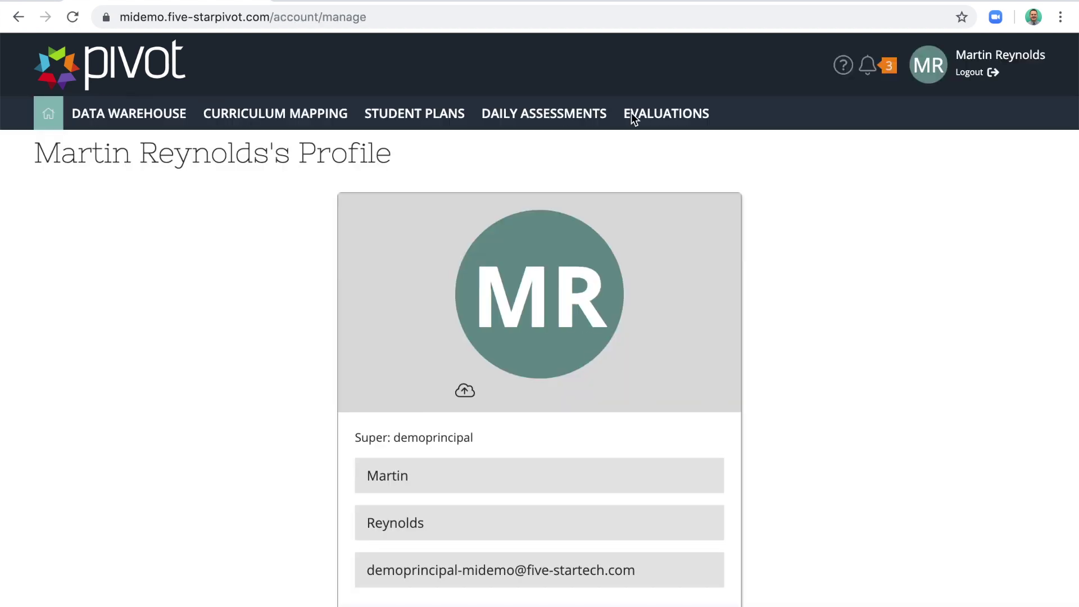
mouse_move(666, 113)
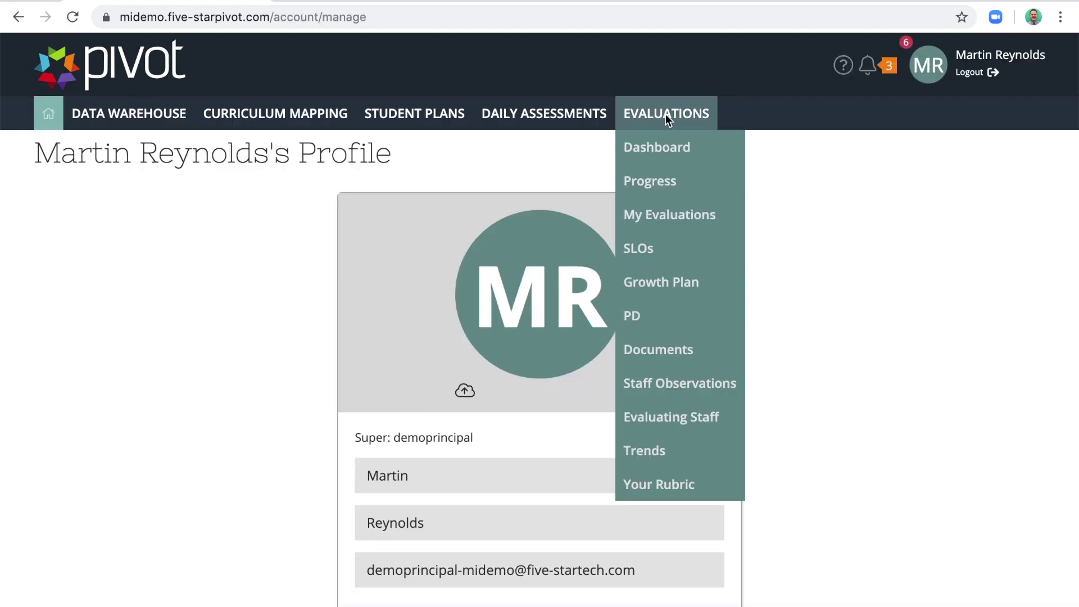
left_click(667, 143)
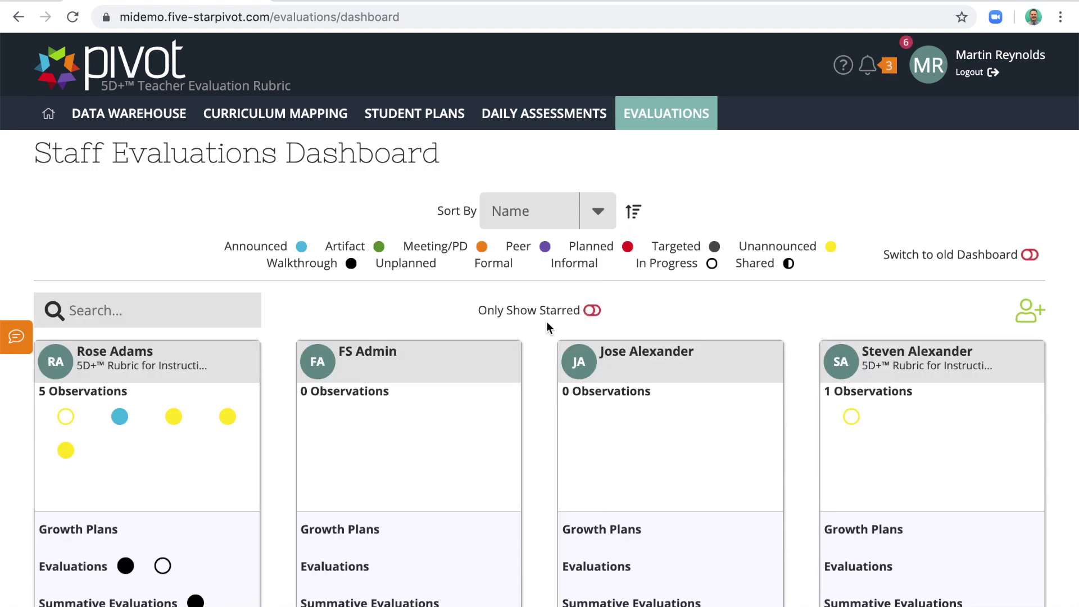
scroll(530, 350, "down", 3)
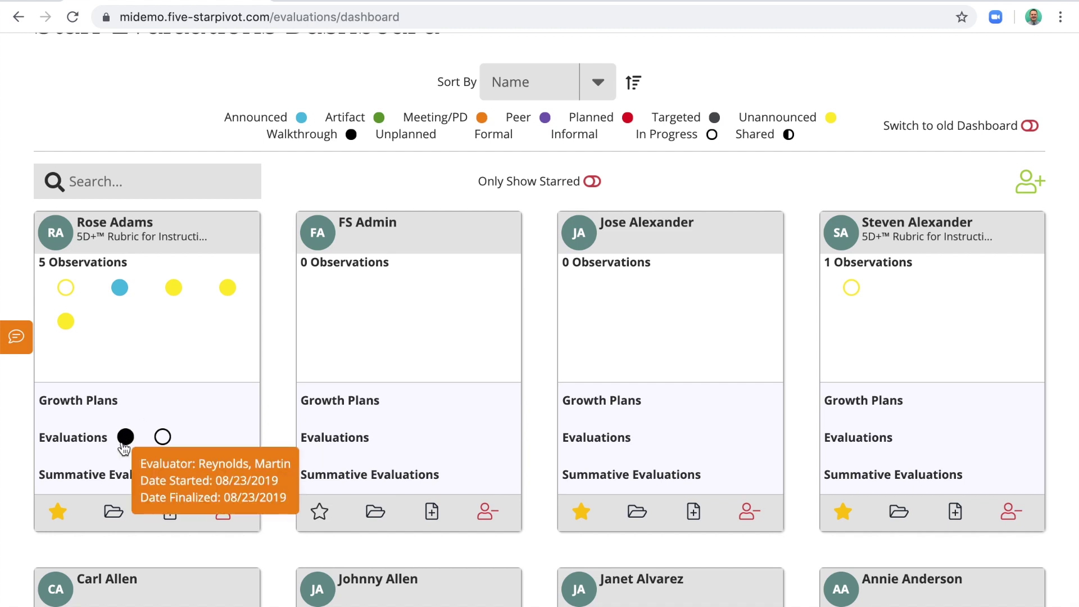
Check the observation dot details, then star the FS Admin card and a second-row staff card.
mouse_move(202, 484)
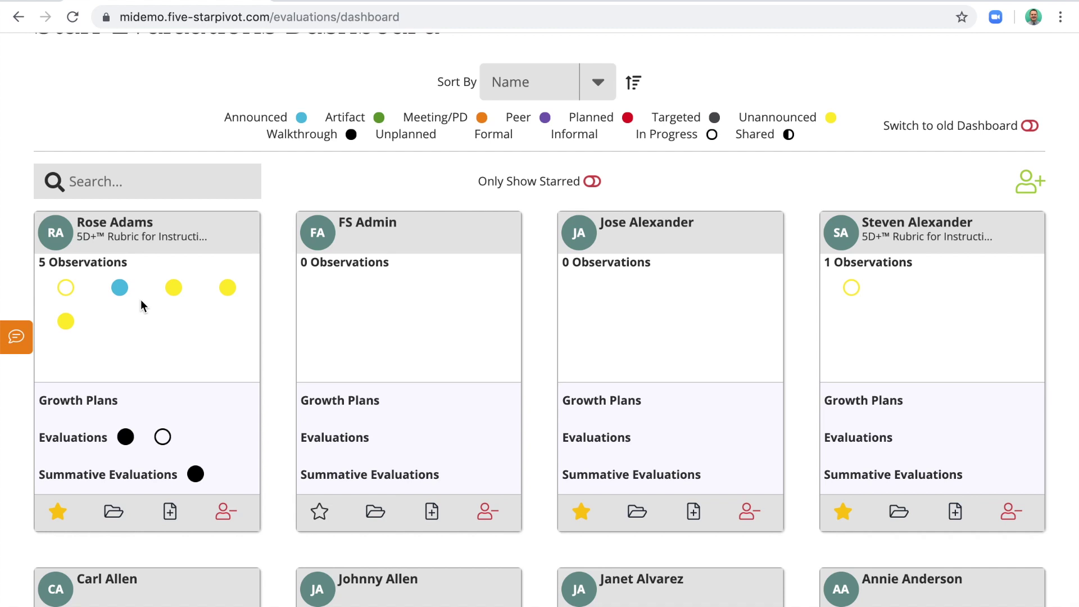
mouse_move(122, 291)
mouse_move(173, 293)
mouse_move(67, 291)
left_click(325, 517)
scroll(672, 481, "down", 5)
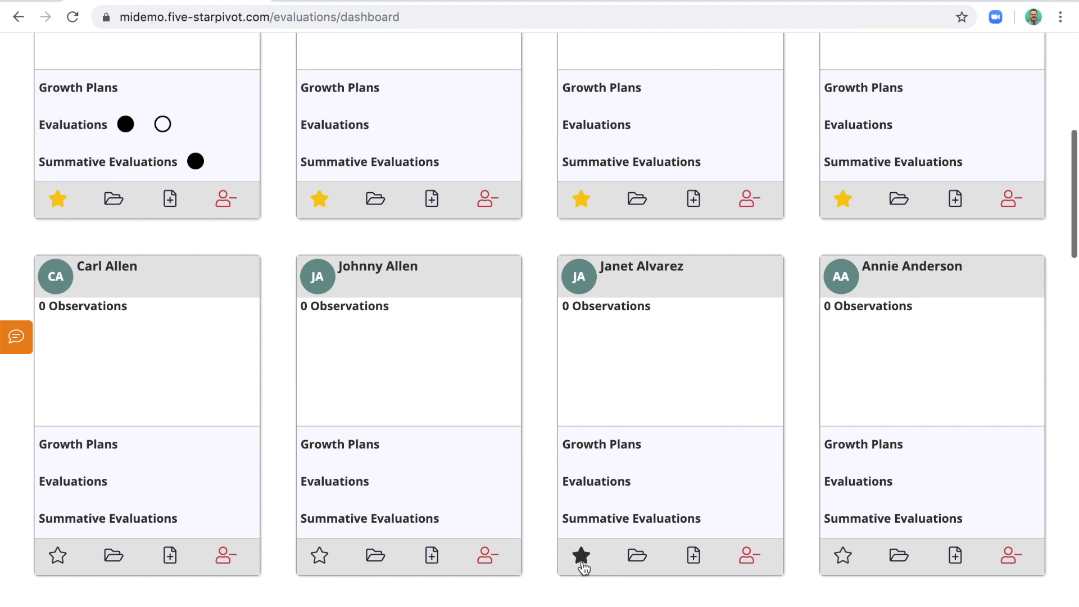
left_click(581, 556)
scroll(581, 556, "up", 6)
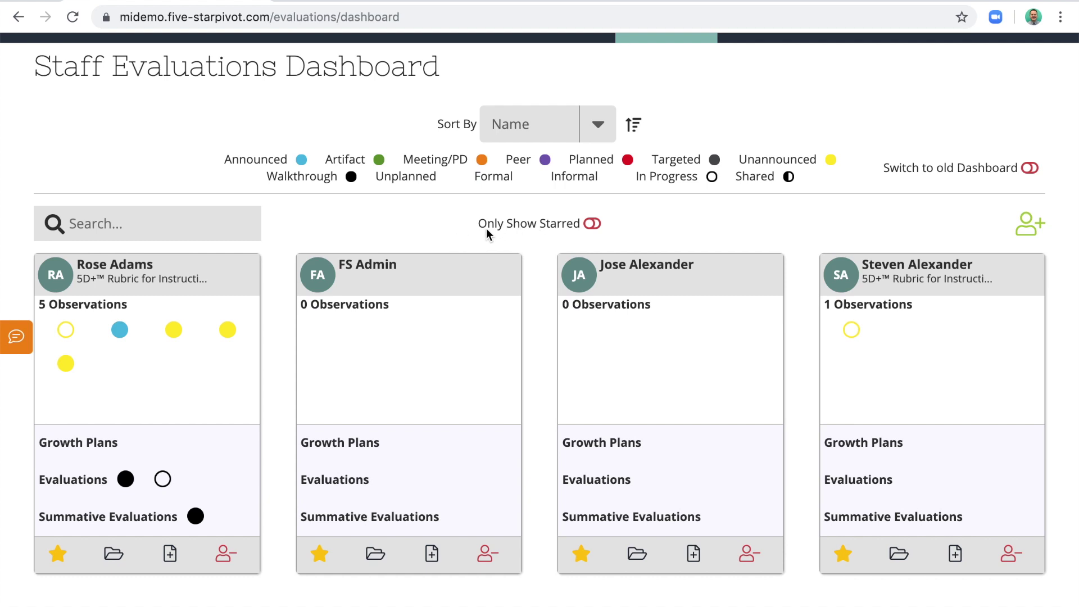
Toggle Only Show Starred on and off, unstar the third top-row card, and view the first teacher's portfolio.
left_click(593, 224)
scroll(518, 454, "down", 5)
scroll(517, 455, "up", 5)
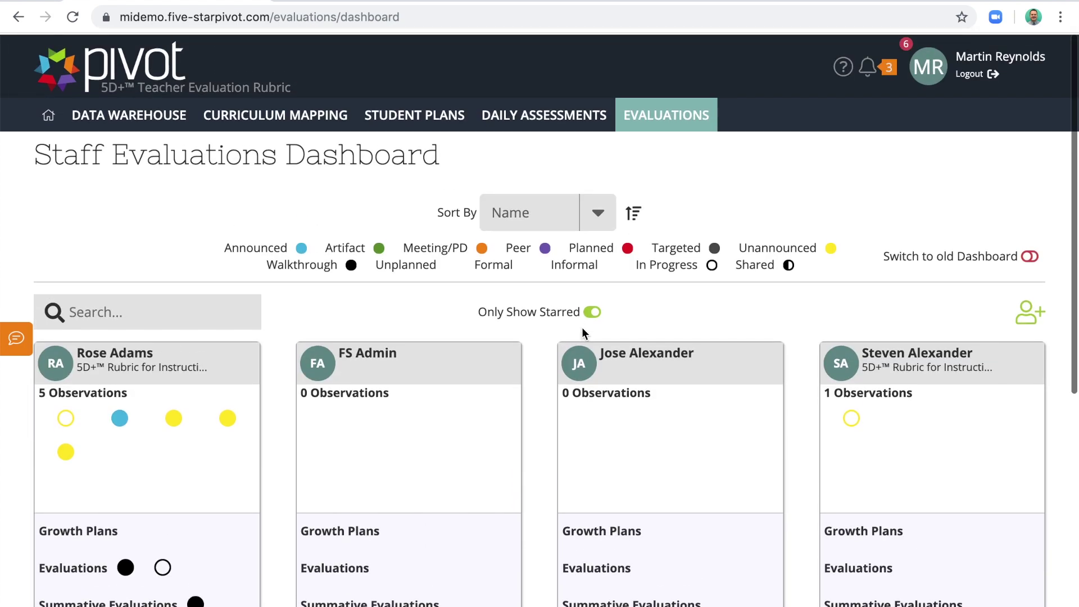
left_click(594, 311)
scroll(599, 318, "down", 3)
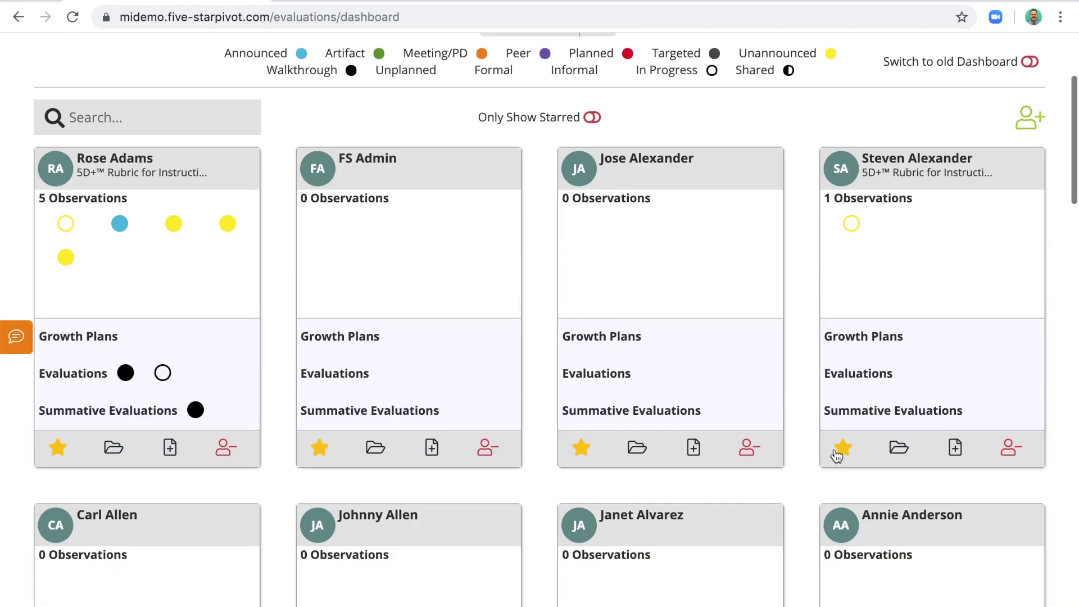
left_click(582, 448)
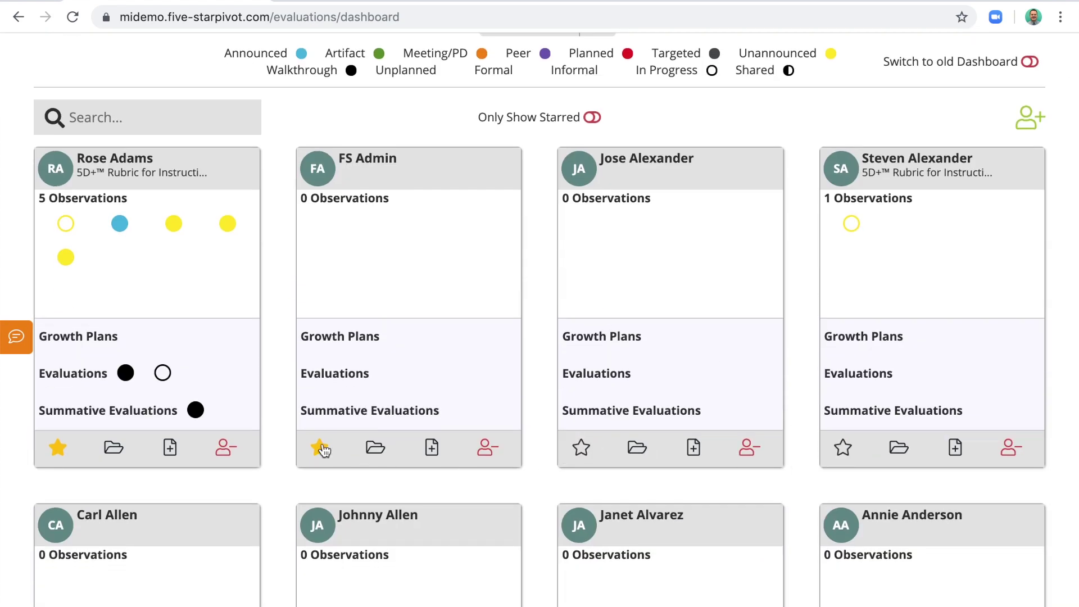
left_click(112, 449)
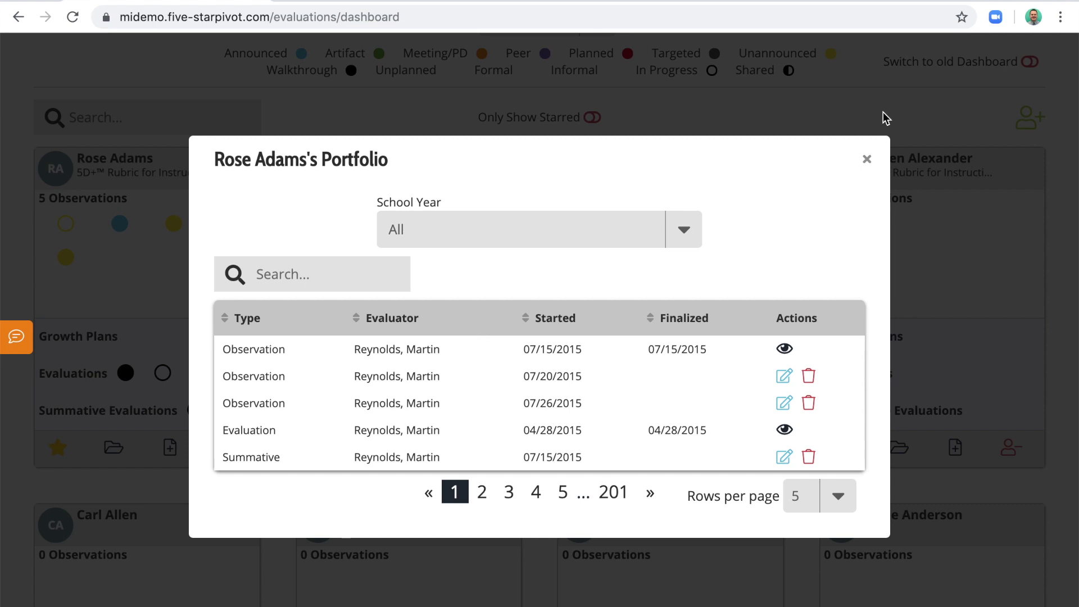
left_click(868, 160)
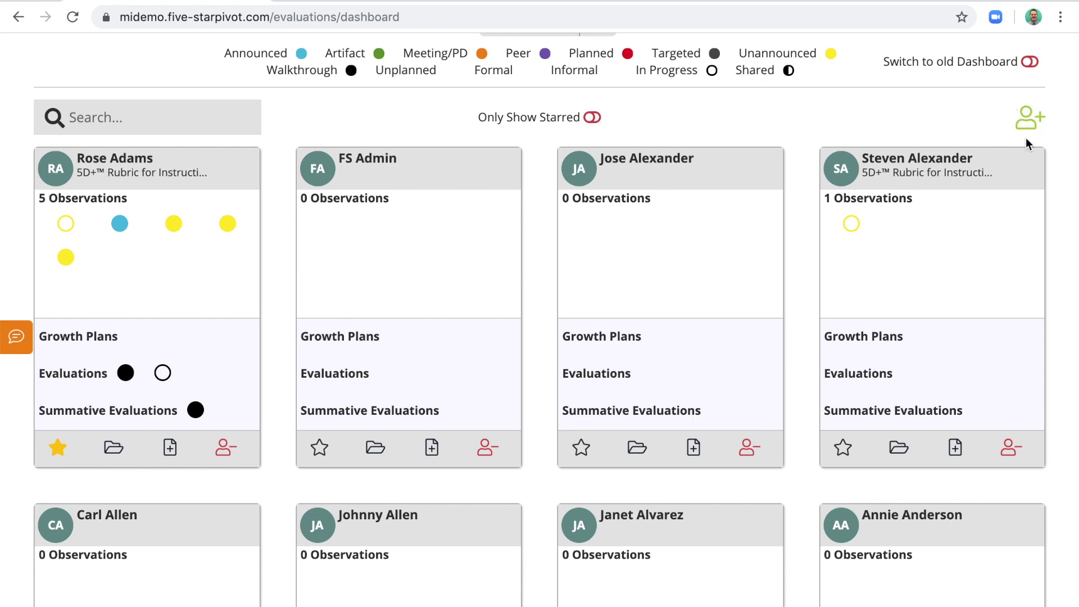
Add the second listed staff member via ADD STAFF, then begin a new evaluation for the first teacher.
left_click(1029, 117)
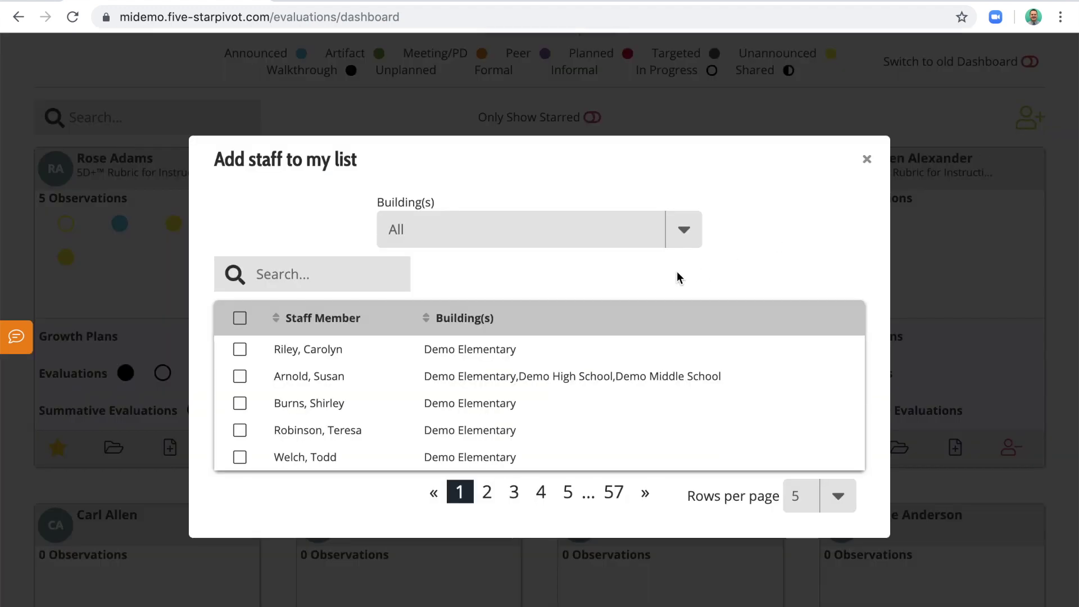
left_click(239, 376)
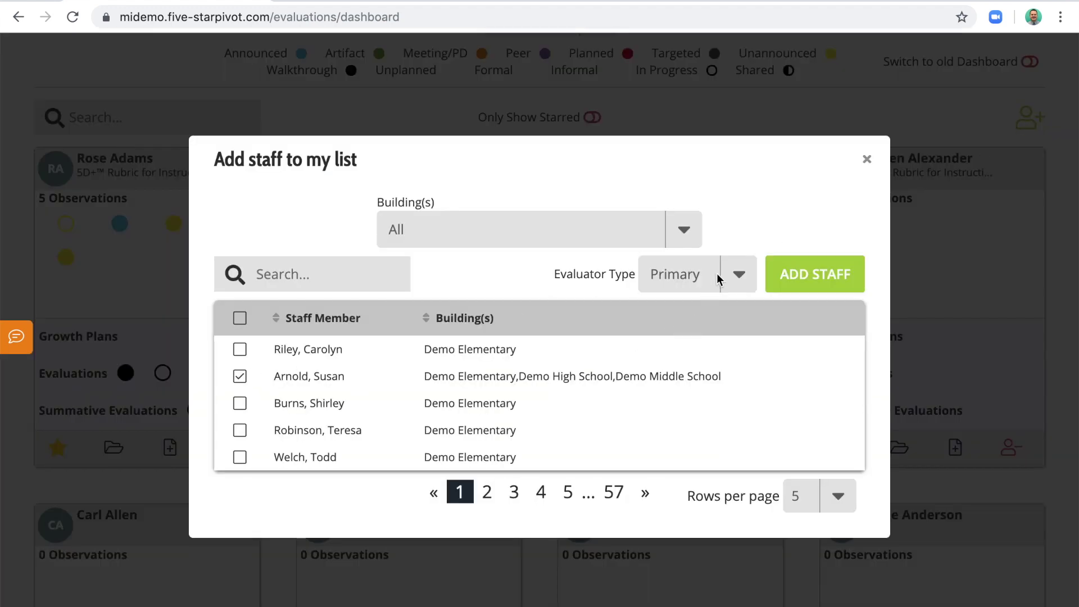
left_click(791, 273)
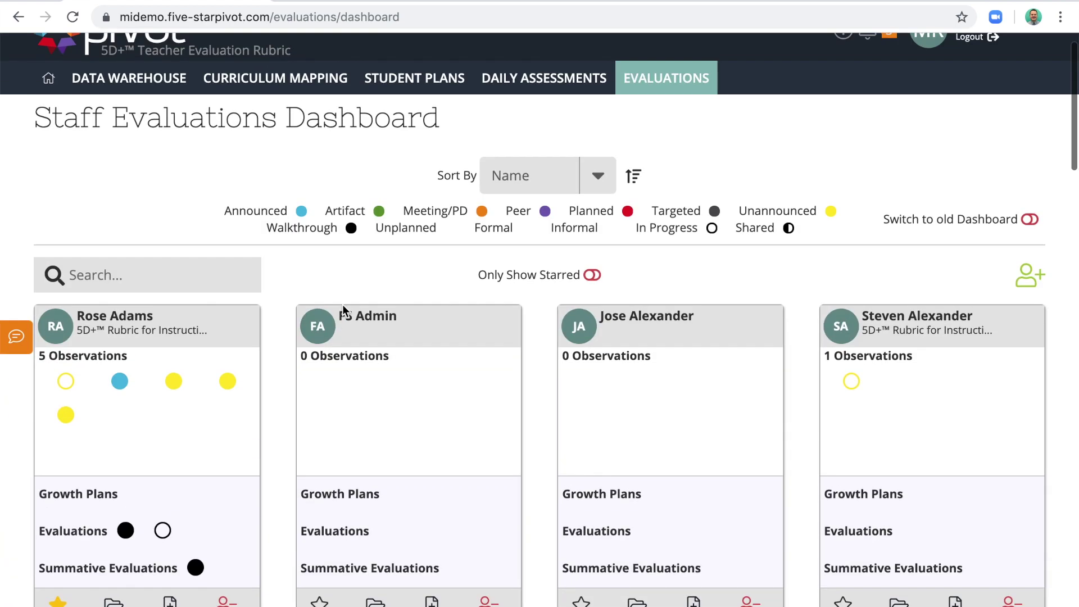
scroll(342, 305, "down", 2)
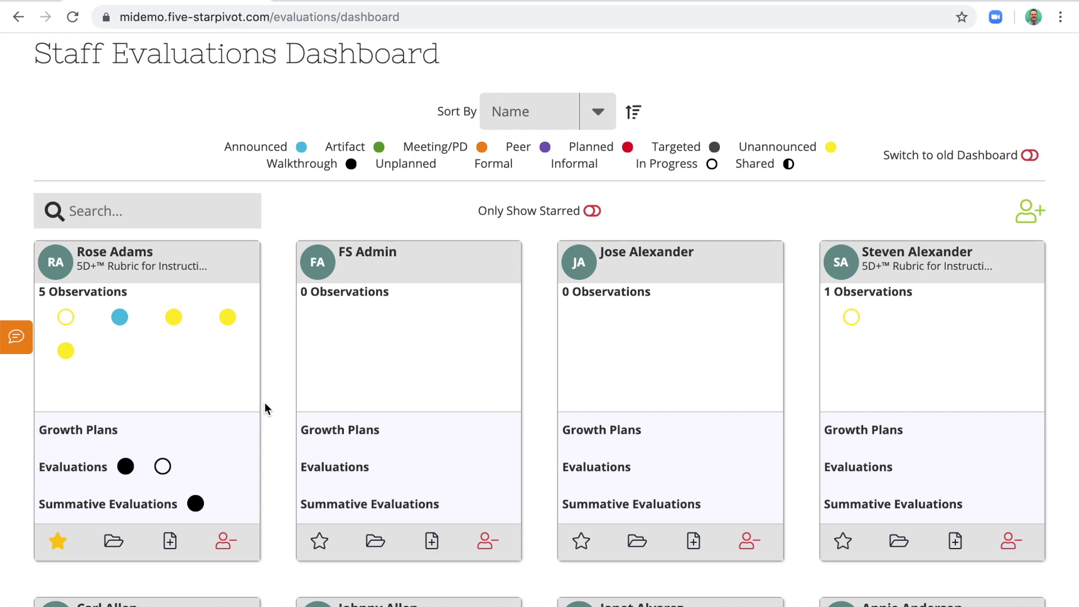
left_click(174, 548)
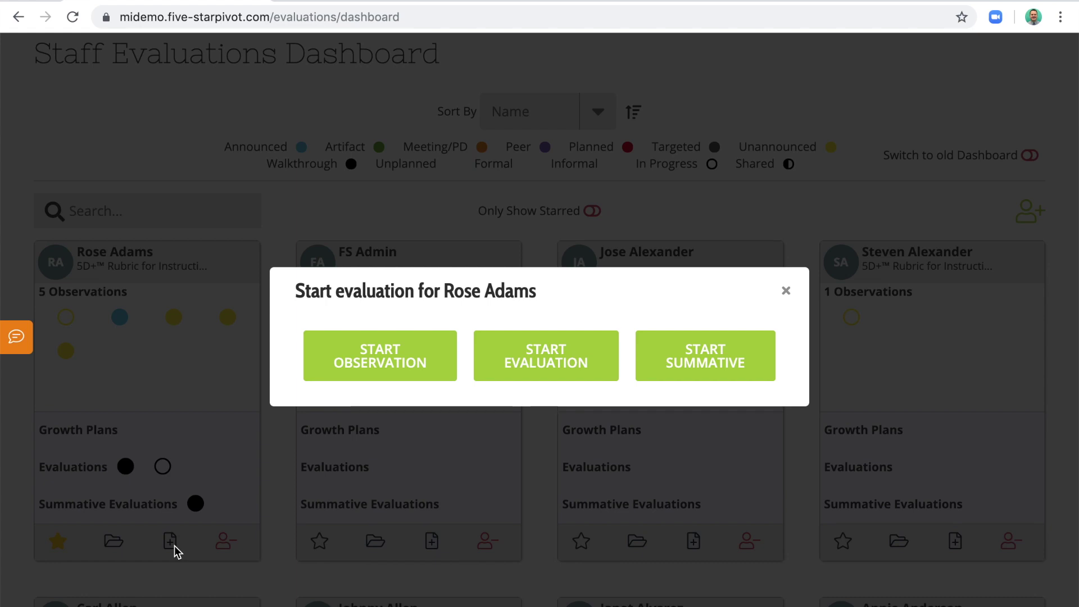
Start an Announced observation adding Assessment for Student Learning and Classroom Environment & Culture dimensions.
left_click(407, 369)
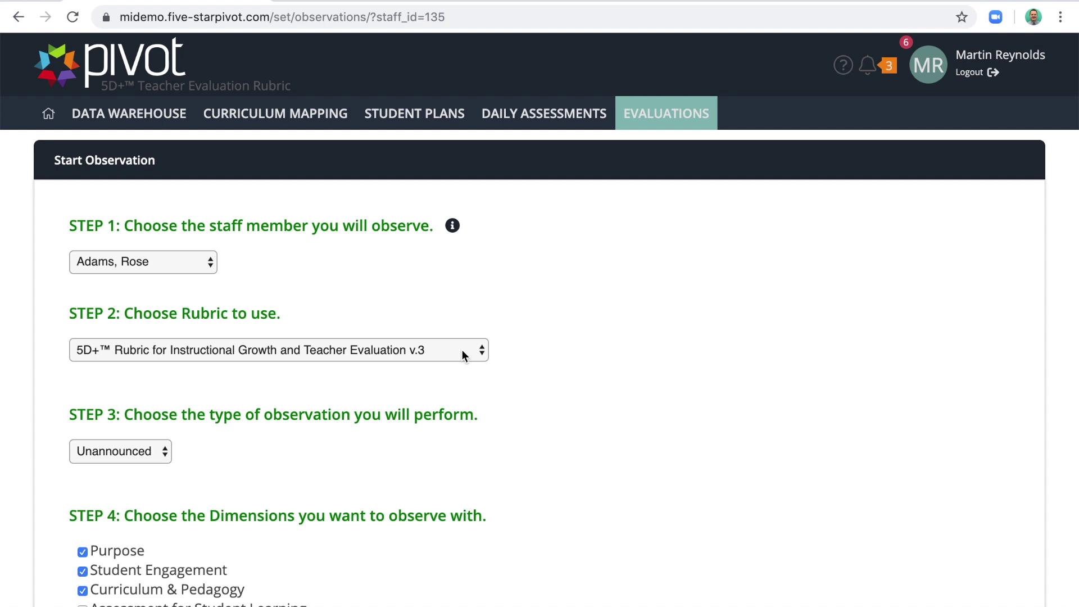
left_click(139, 453)
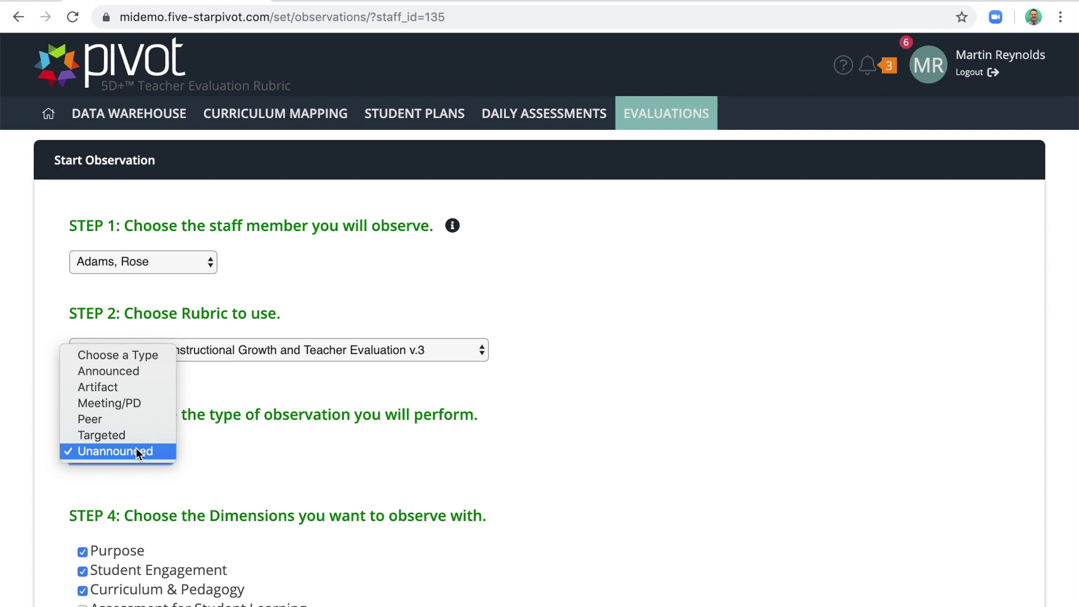
left_click(146, 374)
scroll(395, 497, "down", 4)
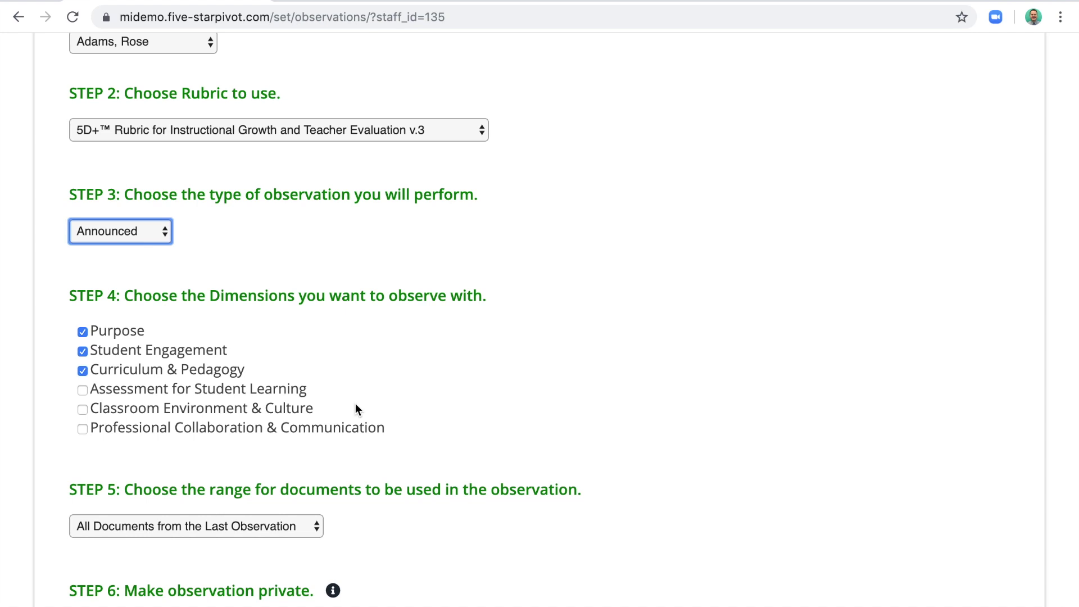
left_click(211, 389)
left_click(187, 409)
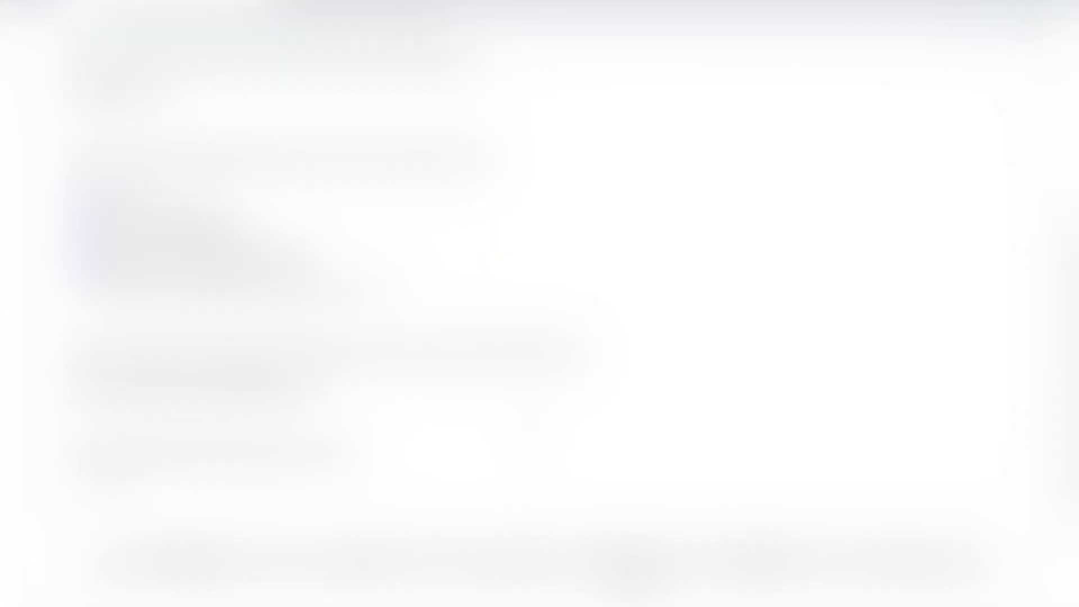
scroll(229, 468, "down", 4)
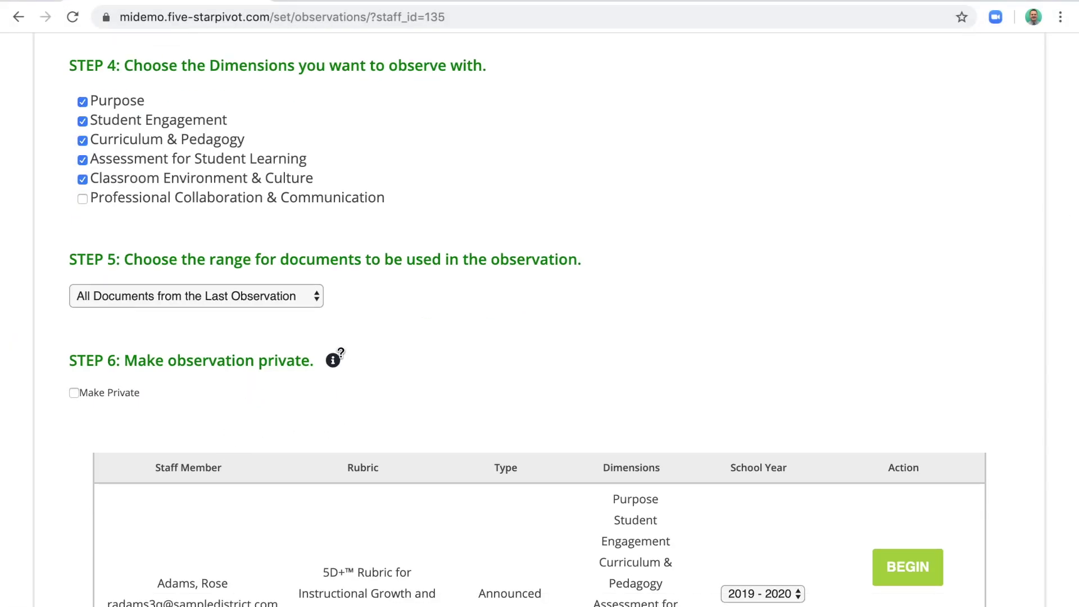
mouse_move(333, 361)
scroll(816, 354, "down", 3)
left_click(907, 498)
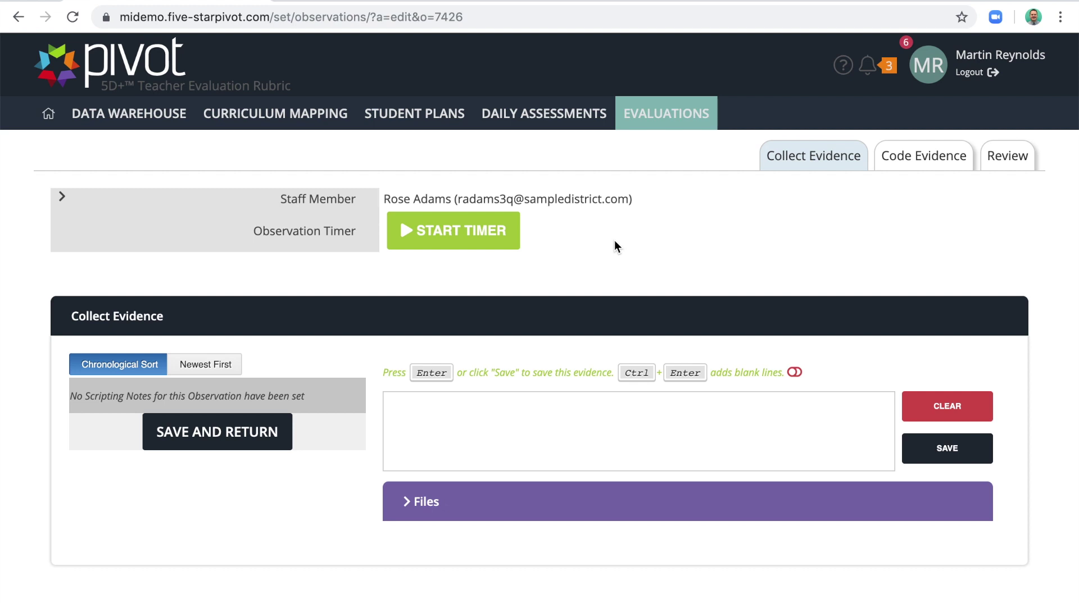
Start the observation timer and save the note 'As students enter the room, they pick up a Do Now…'.
left_click(421, 232)
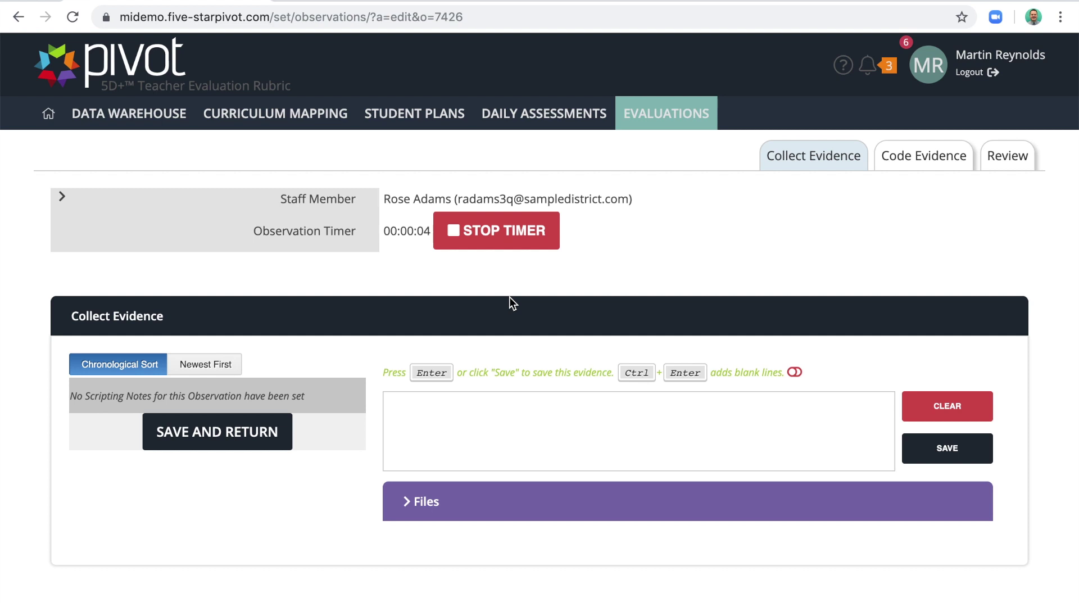
left_click(585, 446)
type("As students ent")
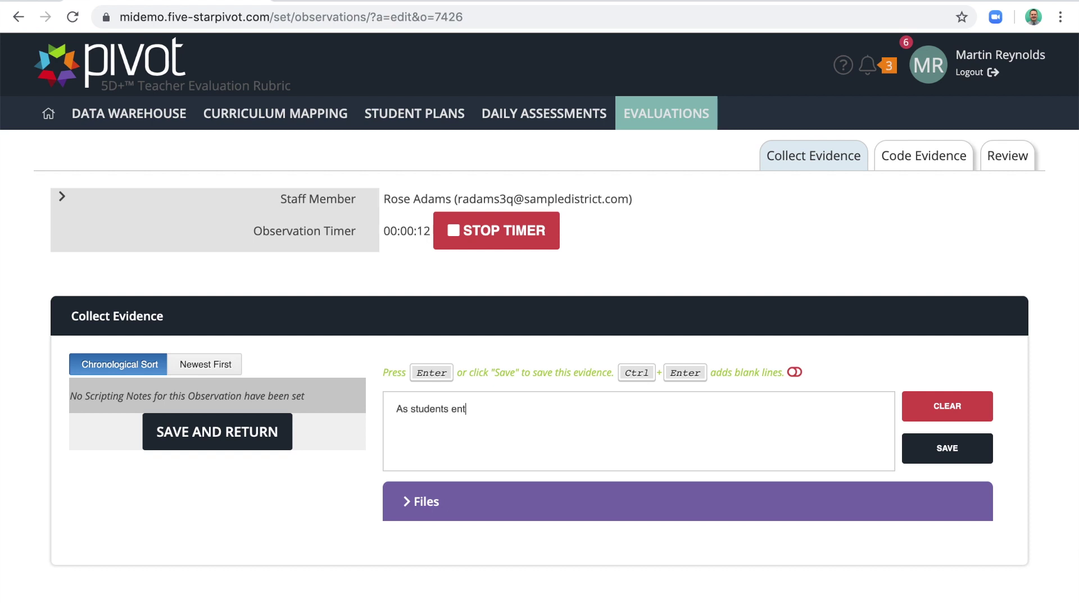
type("er the room, they pick up a Do Now, wh")
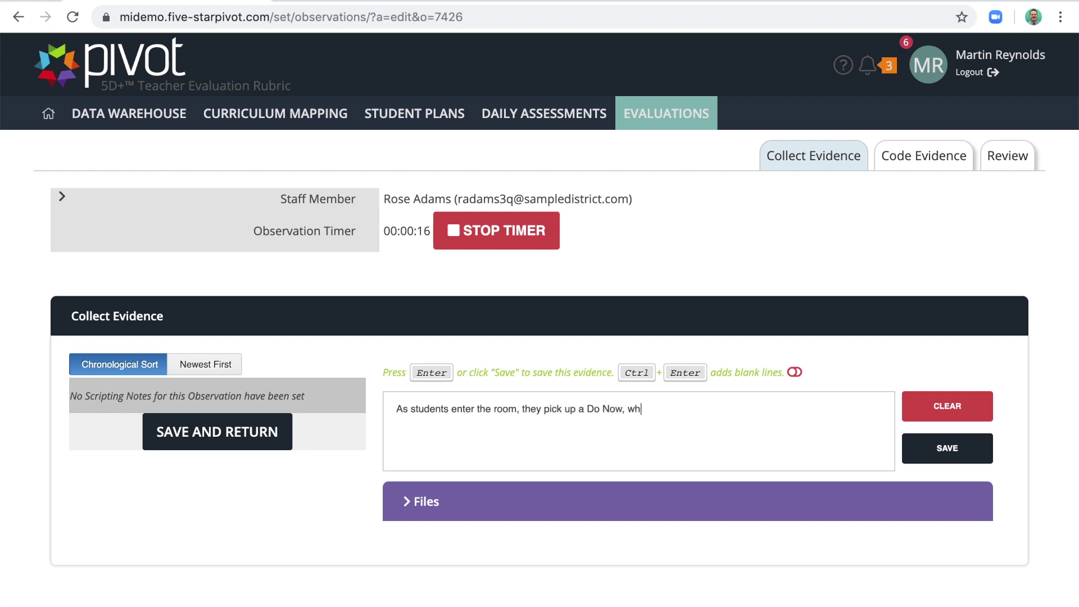
type("ich serves as a CFU of yesterday's le")
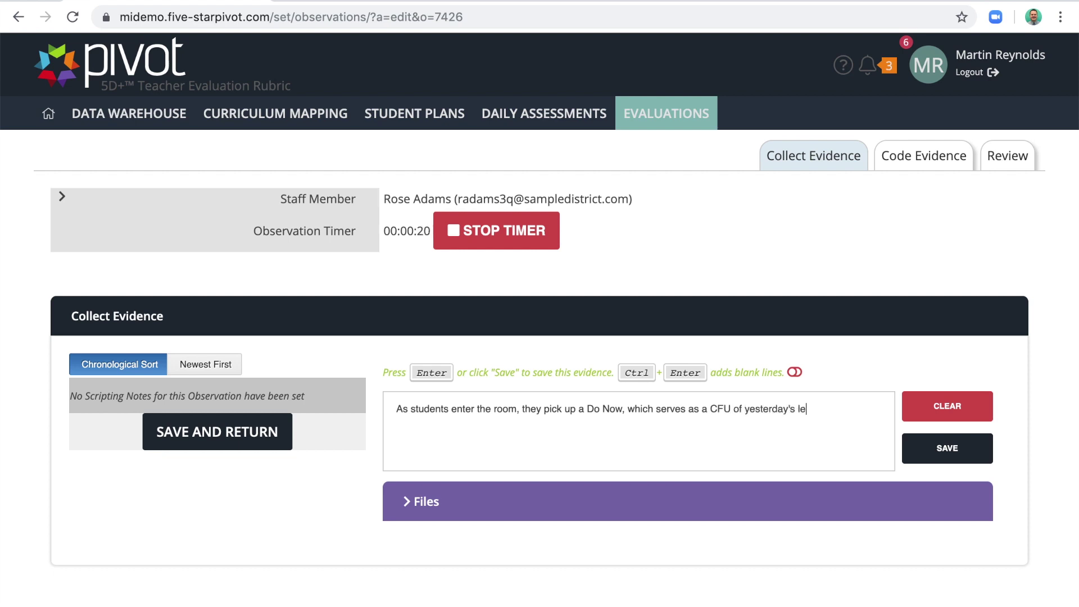
type("arning objective.")
key("Return")
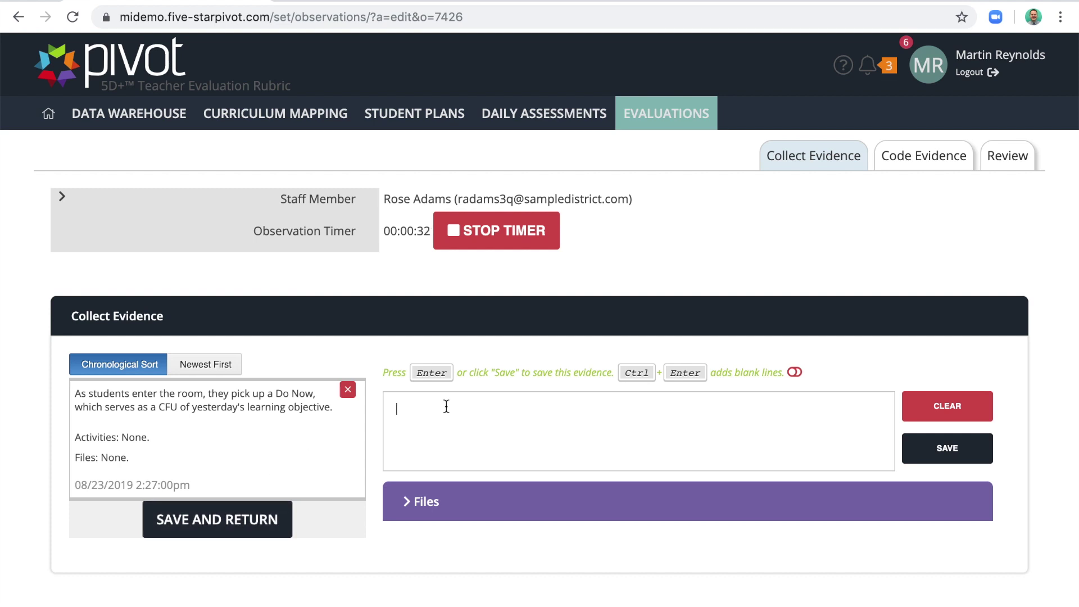
Save notes 'collecting evidence', 'collecting exam materials', 'Students are working' and a direct-instruction note.
type("collecting evidence")
key("Return")
type("collecting exam materials")
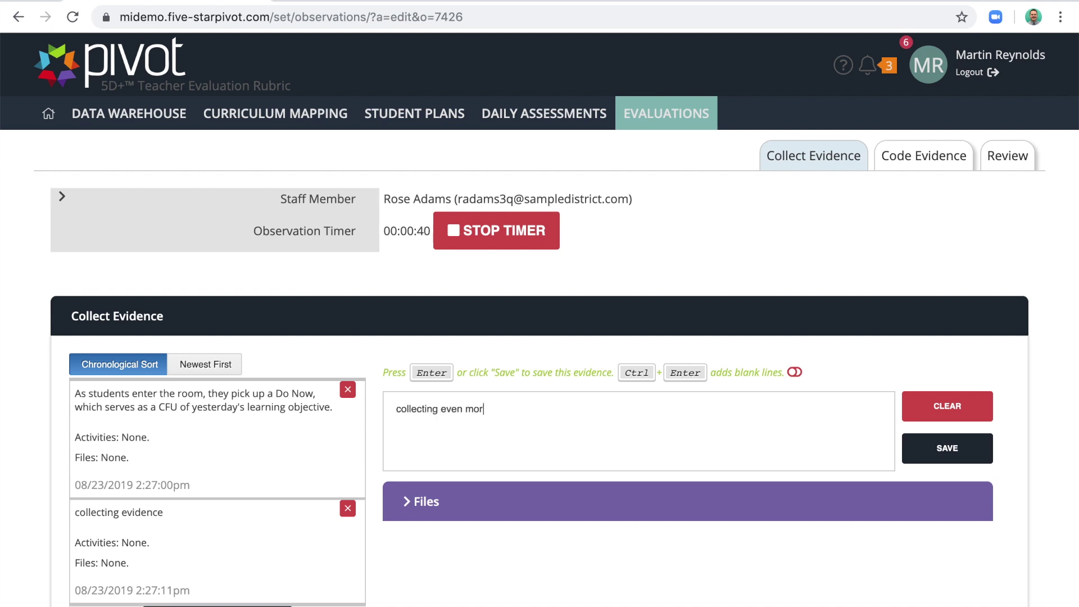
key("Return")
type("Students are working")
key("Return")
type("Teacher provides direct instruction to a small group of students requiring i")
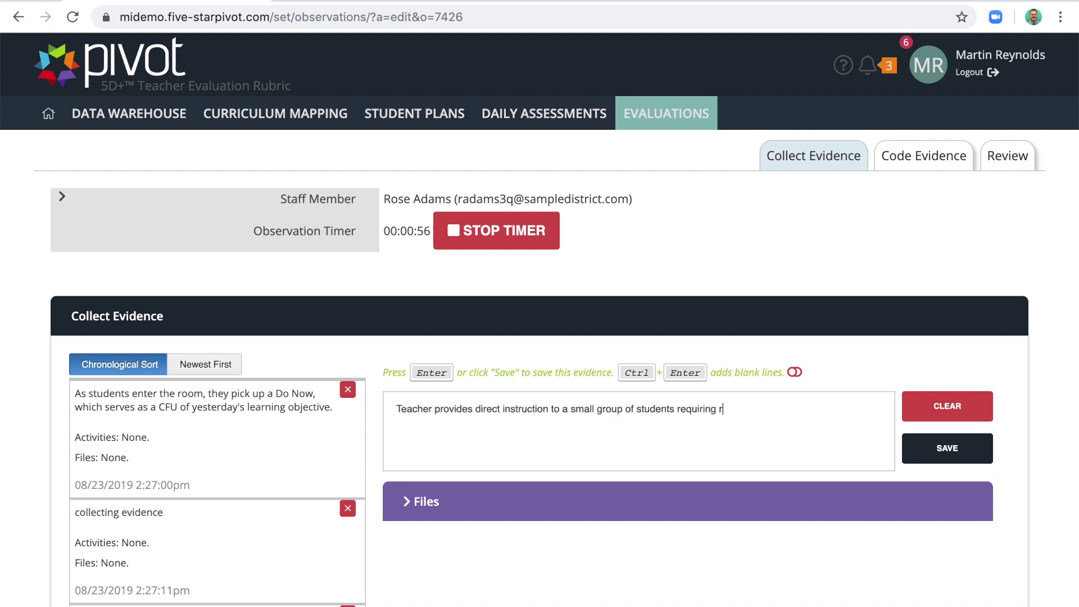
key("Return")
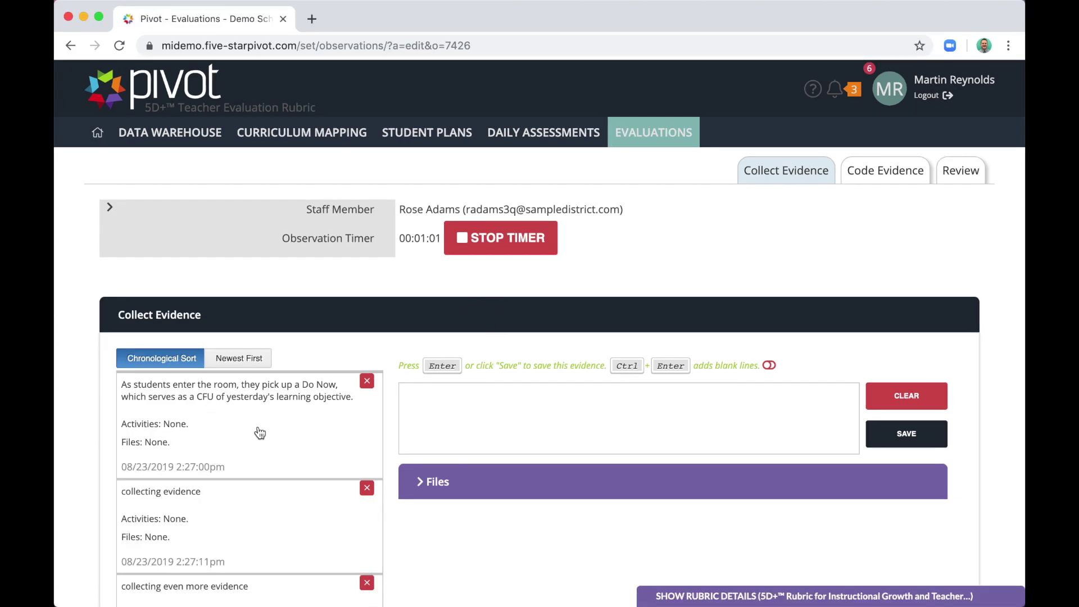
scroll(260, 434, "down", 3)
scroll(289, 386, "up", 3)
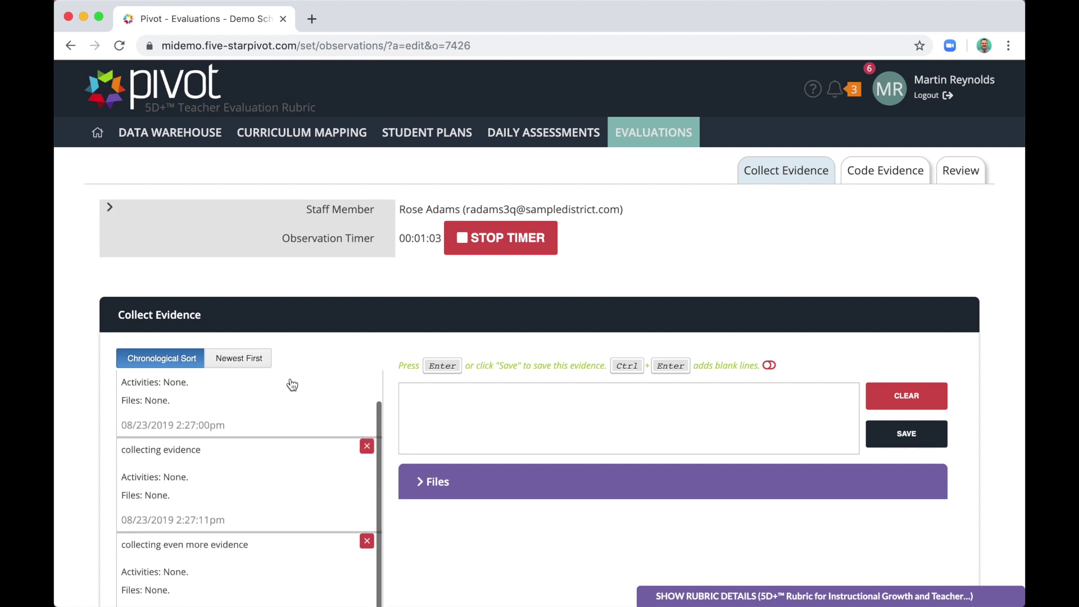
left_click(425, 487)
Review the rubric details, then hide them again.
scroll(623, 416, "down", 3)
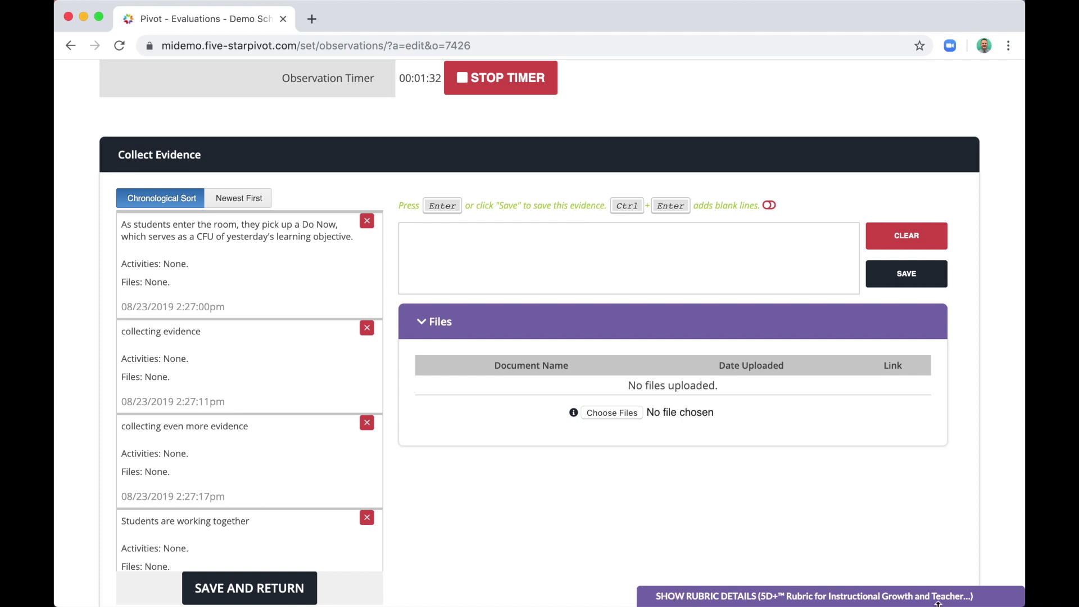
left_click(738, 598)
scroll(812, 392, "down", 2)
scroll(812, 391, "down", 10)
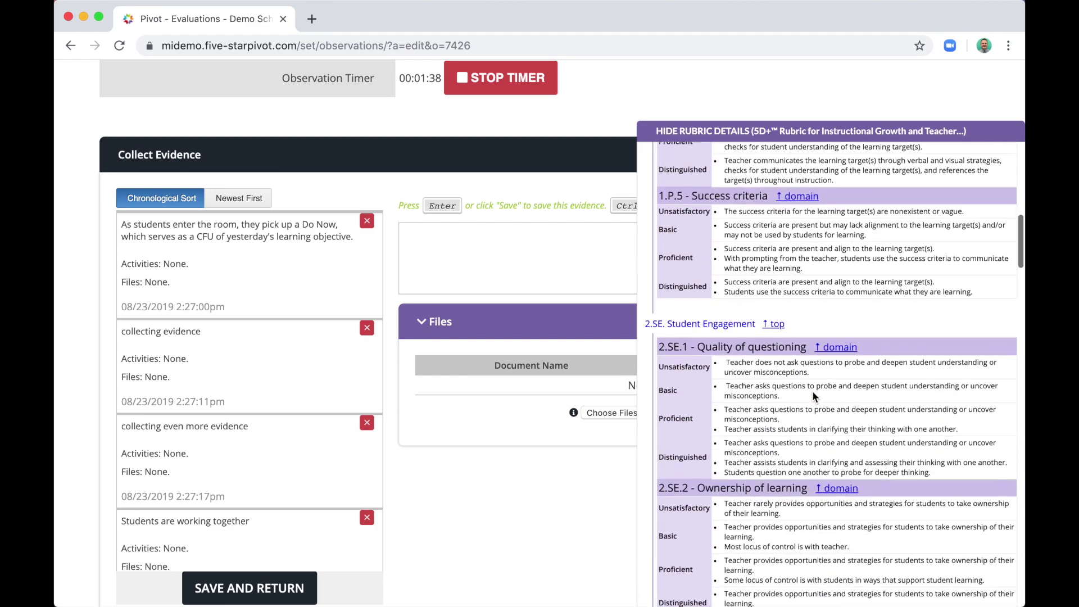
scroll(812, 390, "down", 4)
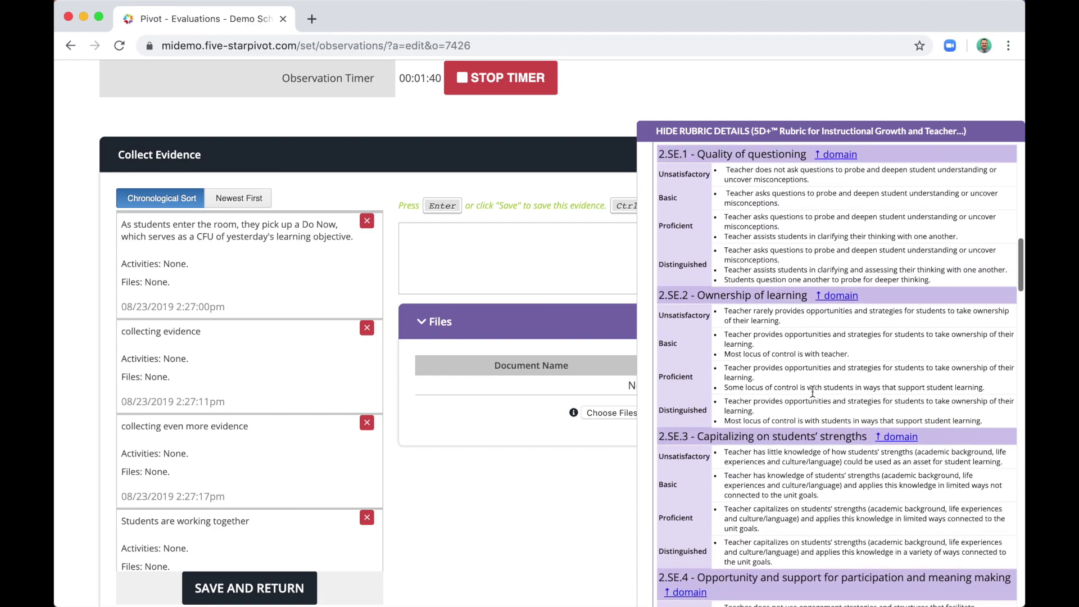
scroll(812, 392, "up", 6)
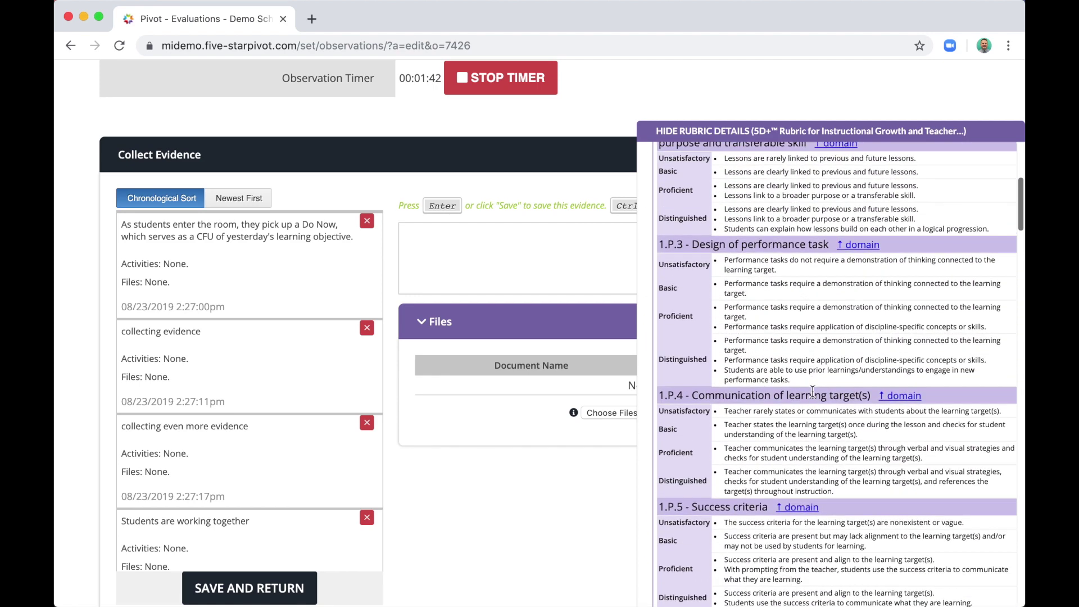
scroll(812, 391, "up", 8)
left_click(796, 133)
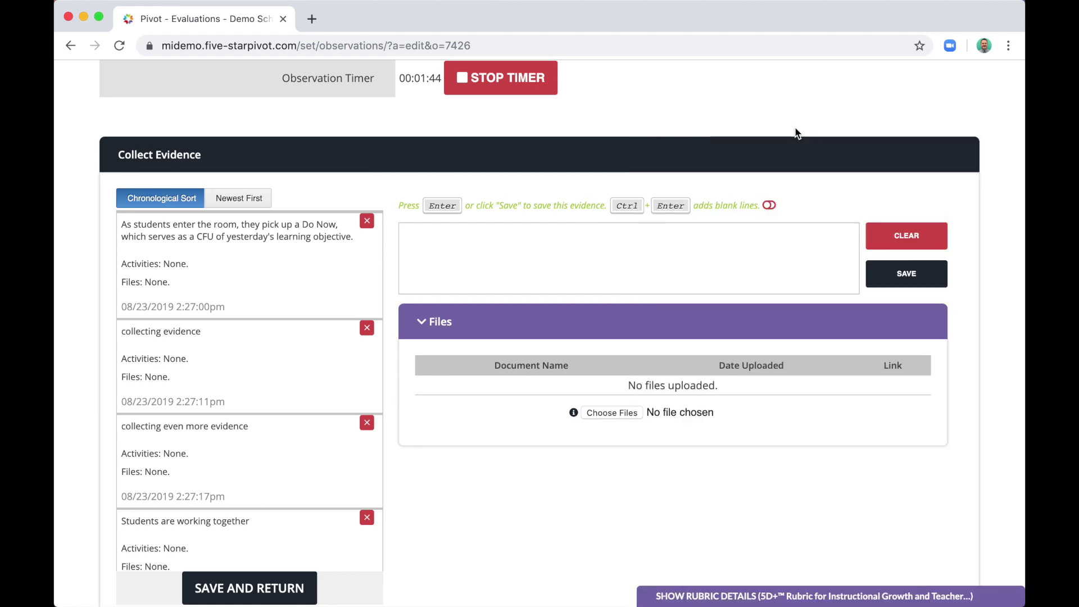
scroll(564, 339, "up", 3)
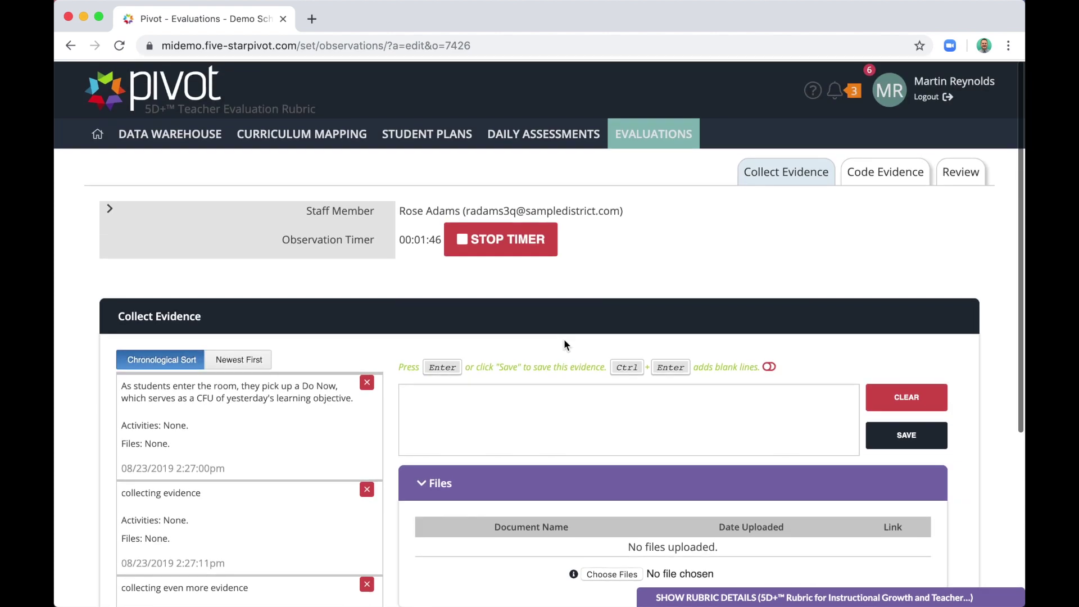
scroll(565, 345, "down", 1)
Save the note 'collecting even more evidence', stop the timer at 1m 54s, and move to coding.
left_click(554, 388)
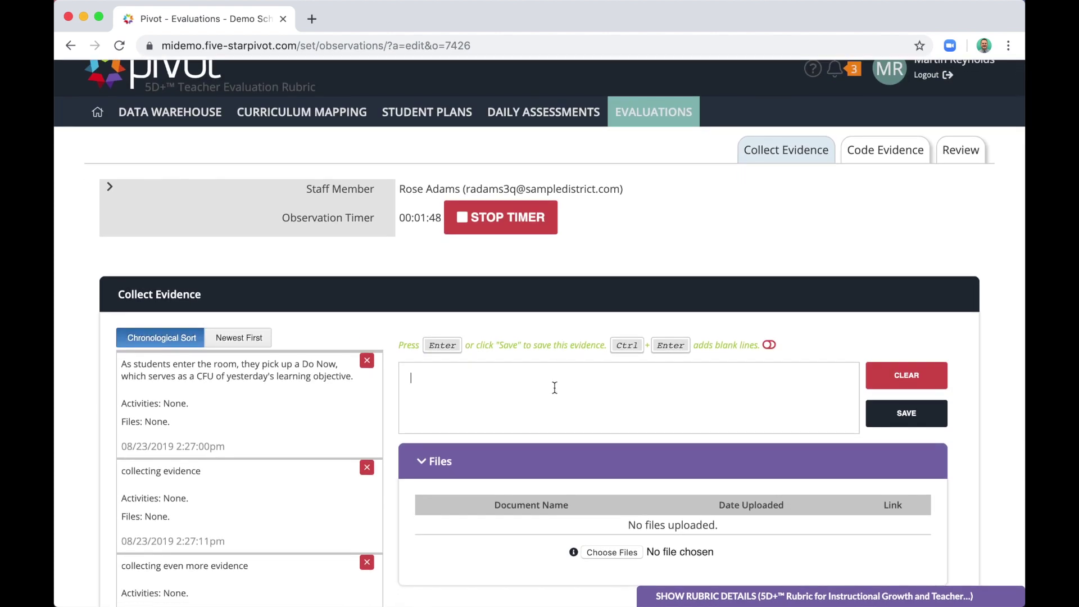
type("collecting even more evide")
type("nce")
key("Return")
left_click(543, 216)
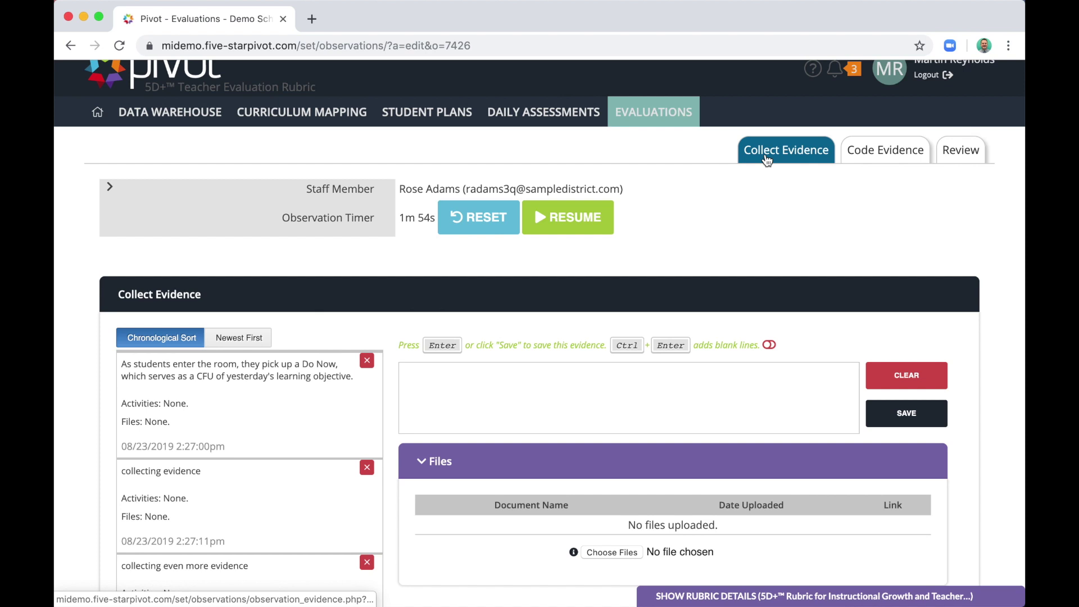
left_click(886, 162)
Tag the first note with 1.P.2 and 2.SE.2, and 'collecting evidence' with 1.P.4 and 2.SE.3.
scroll(725, 273, "down", 3)
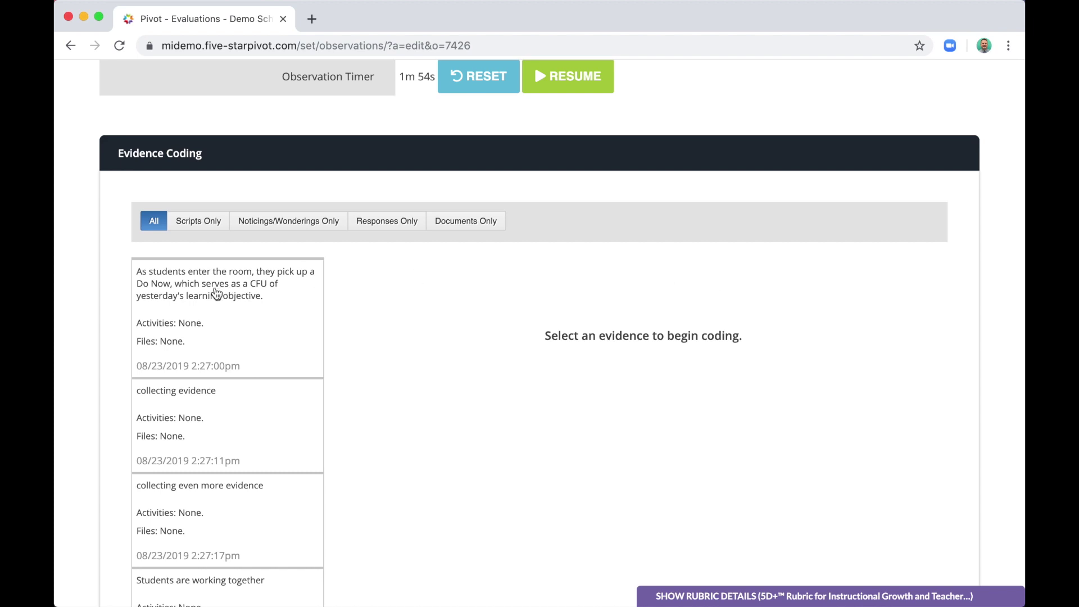
left_click(217, 292)
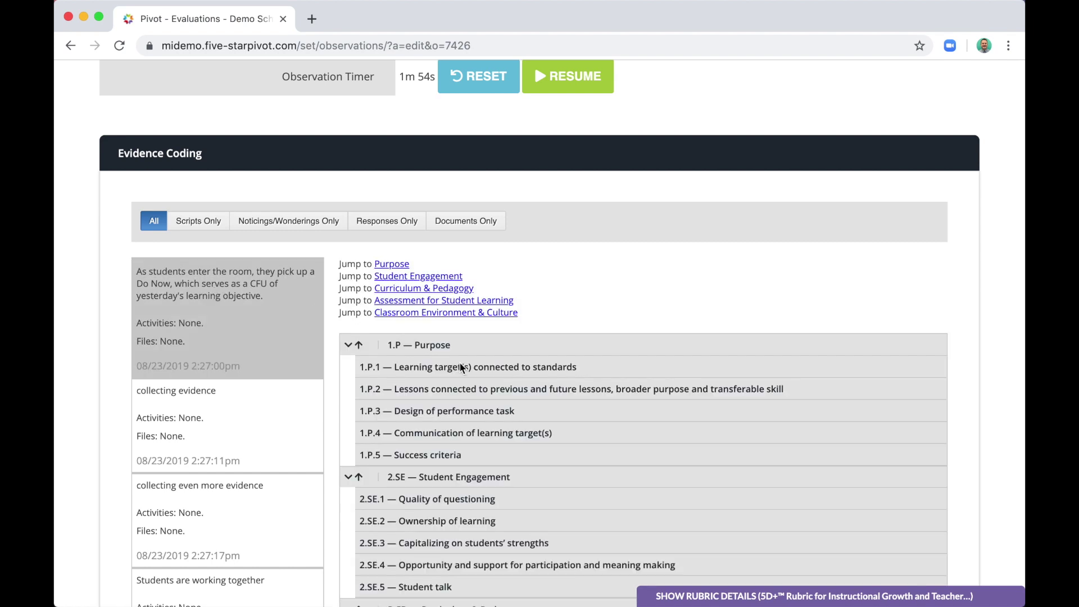
scroll(480, 402, "down", 3)
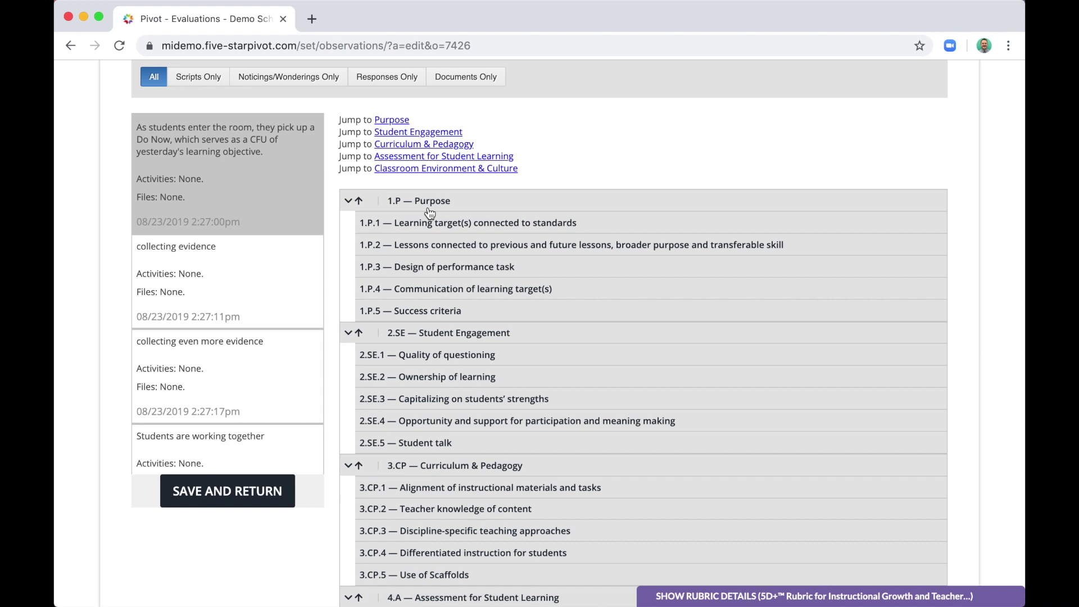
left_click(422, 244)
left_click(424, 376)
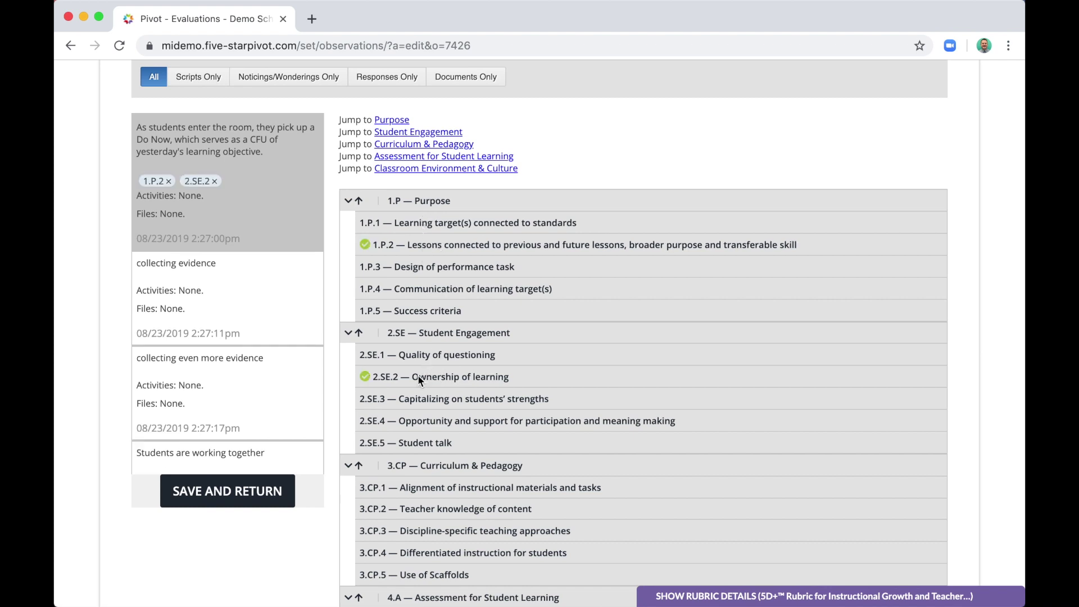
left_click(244, 318)
left_click(426, 293)
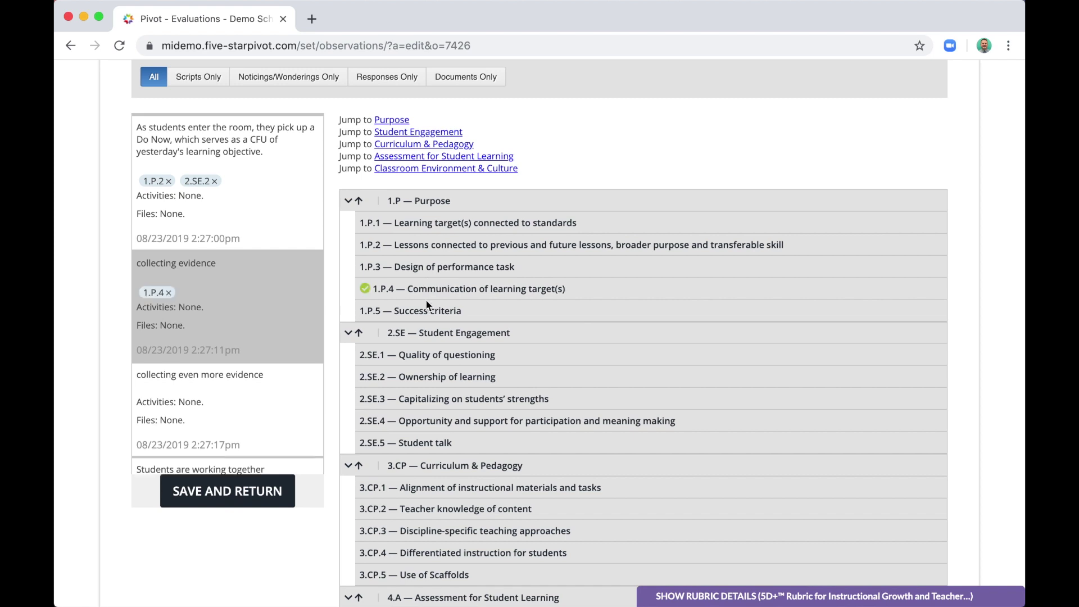
left_click(433, 400)
Tag 'collecting even more evidence' with 3.CP.2 and the students-working note with 4.A.1 and 4.A.3.
left_click(243, 403)
scroll(493, 426, "down", 5)
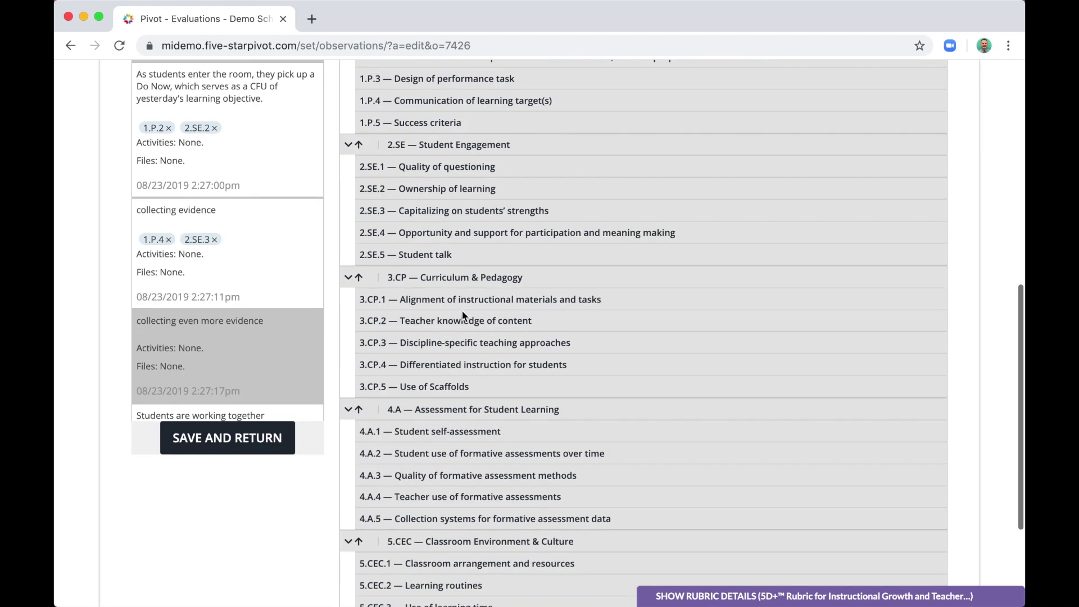
left_click(462, 316)
scroll(244, 366, "down", 3)
left_click(243, 366)
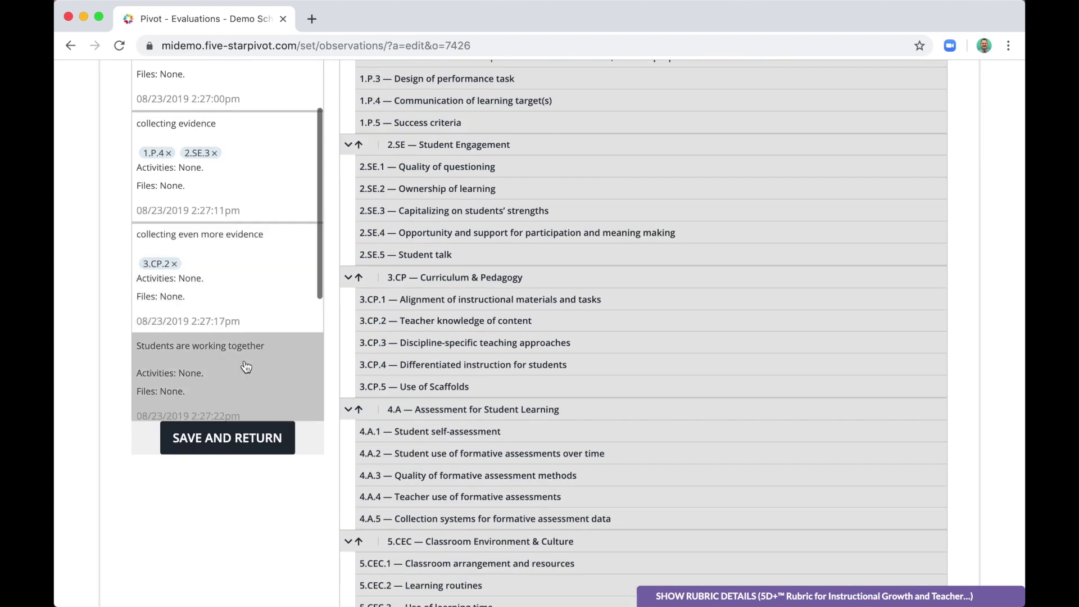
left_click(426, 438)
left_click(427, 475)
Tag the direct-instruction note with 4.A.3 and 5.CEC.2.
scroll(196, 315, "down", 3)
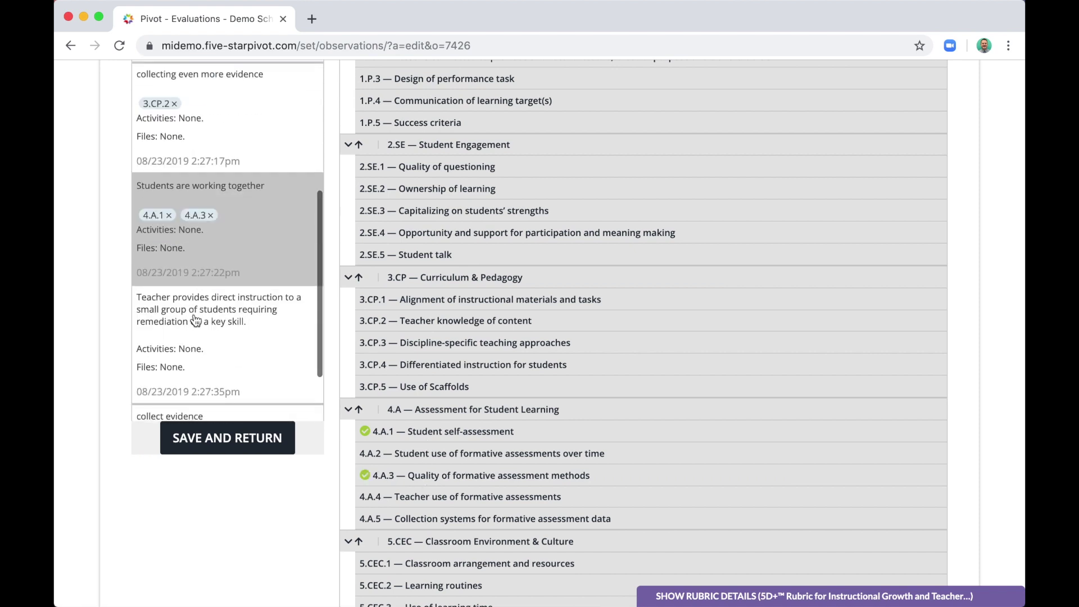
left_click(195, 320)
left_click(403, 481)
scroll(403, 483, "down", 3)
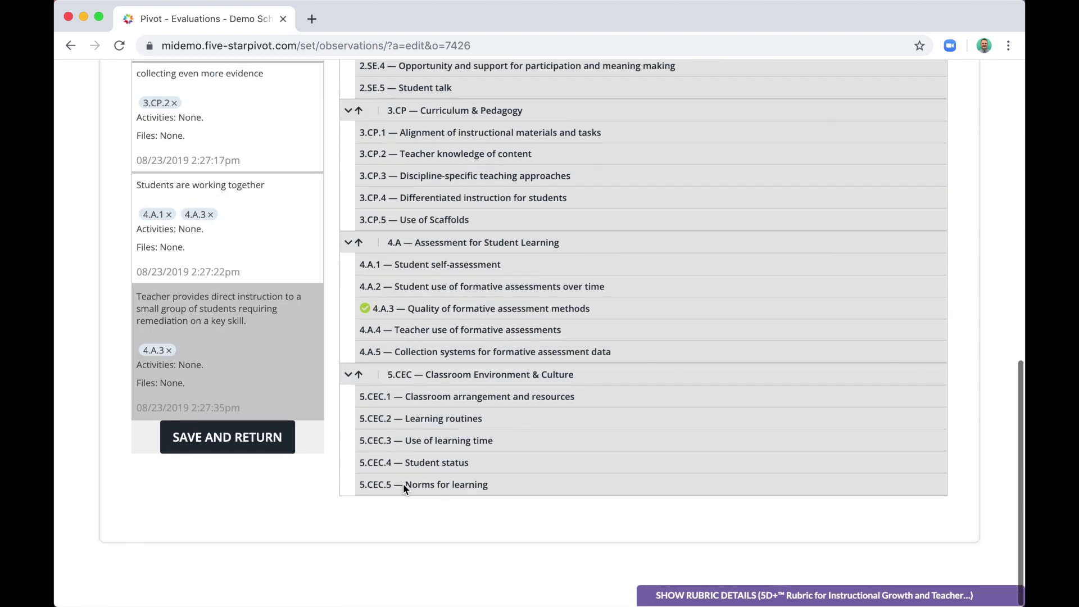
left_click(443, 423)
scroll(256, 325, "down", 3)
Consult the rubric details and tag the 'collect evidence' note with 5.CEC.4.
left_click(232, 387)
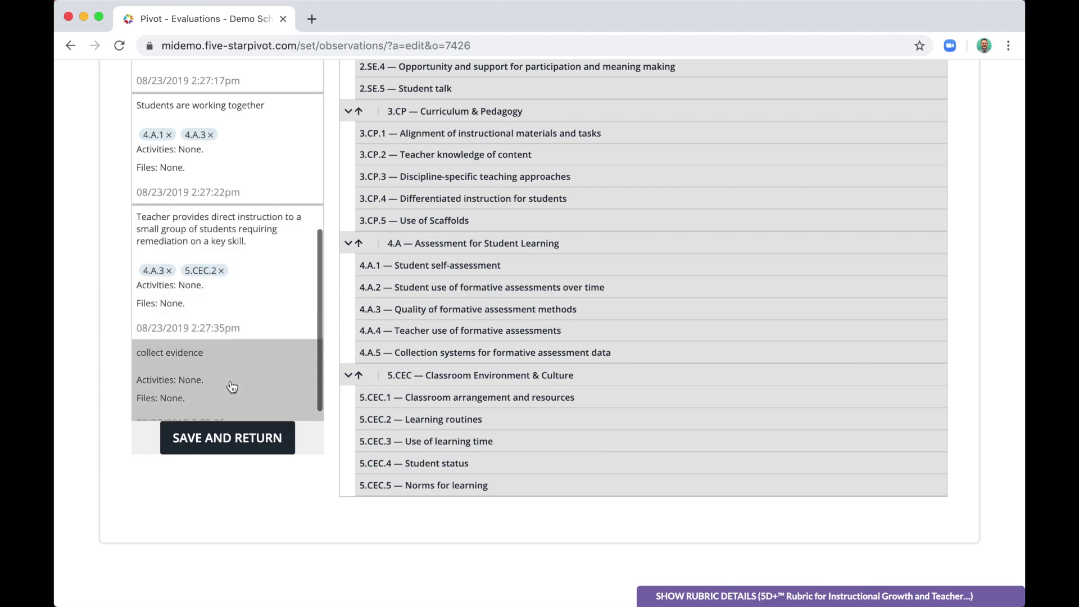
left_click(743, 595)
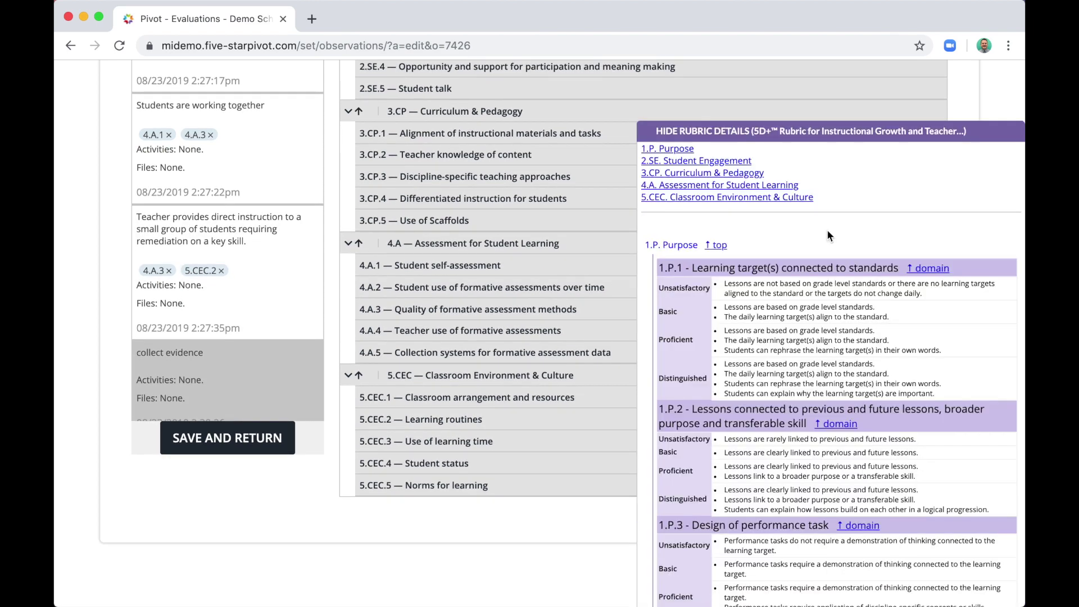
scroll(843, 358, "down", 5)
scroll(843, 358, "down", 5)
scroll(842, 358, "up", 20)
left_click(836, 135)
left_click(468, 461)
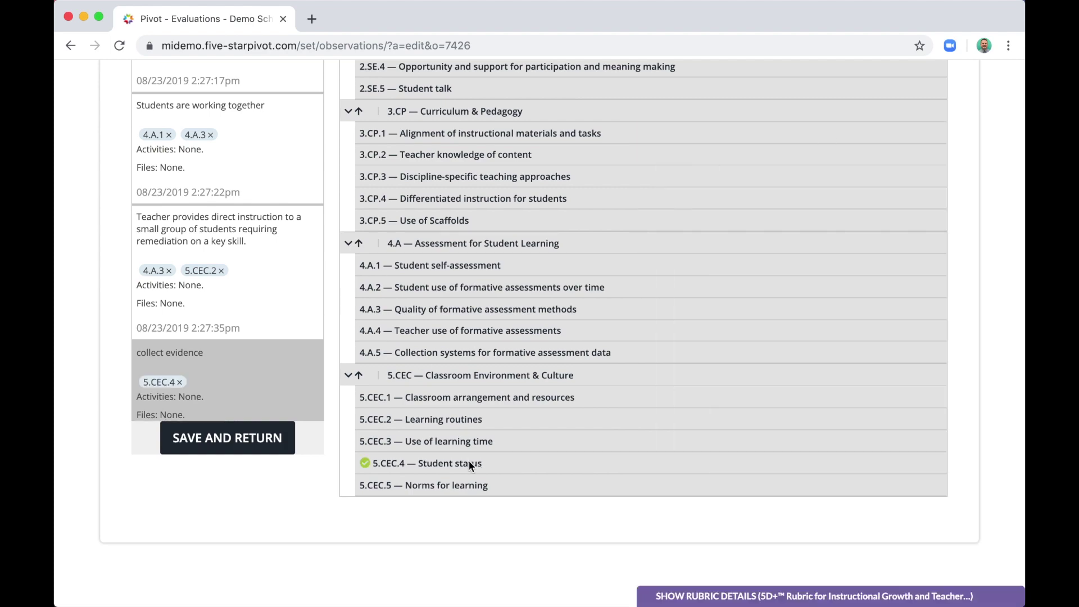
scroll(490, 347, "up", 15)
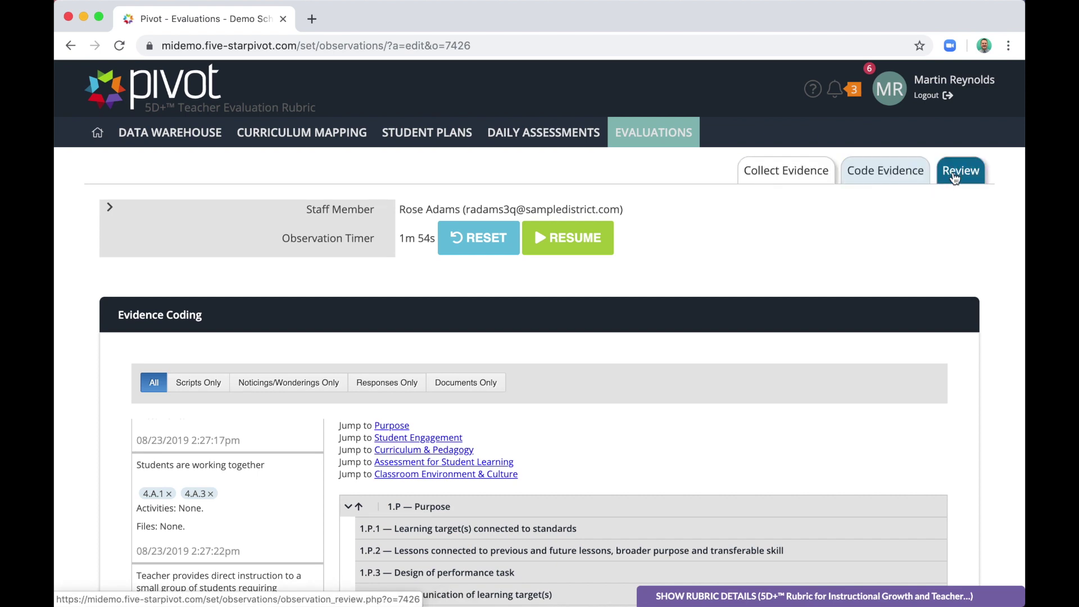
Attach the note "I'm noticing that..." to the first evidence entry.
scroll(715, 318, "down", 4)
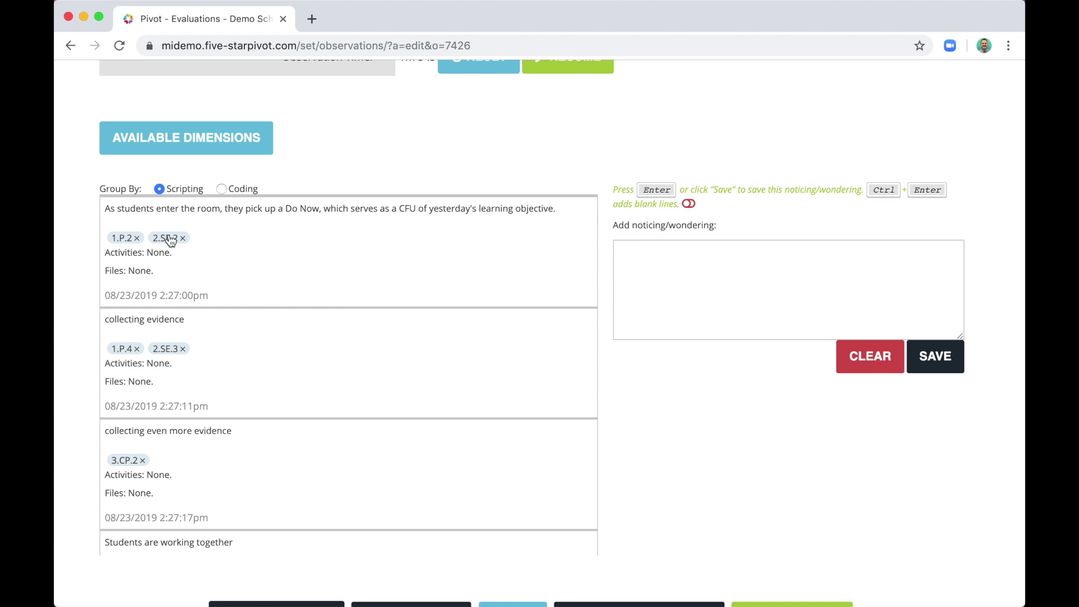
scroll(411, 208, "up", 3)
left_click(441, 334)
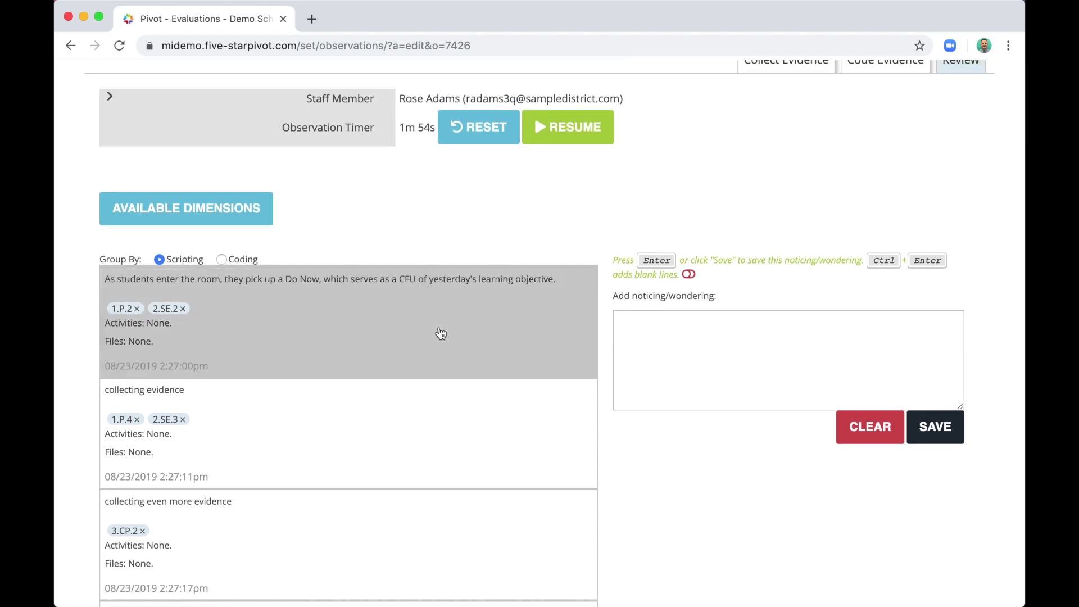
left_click(730, 376)
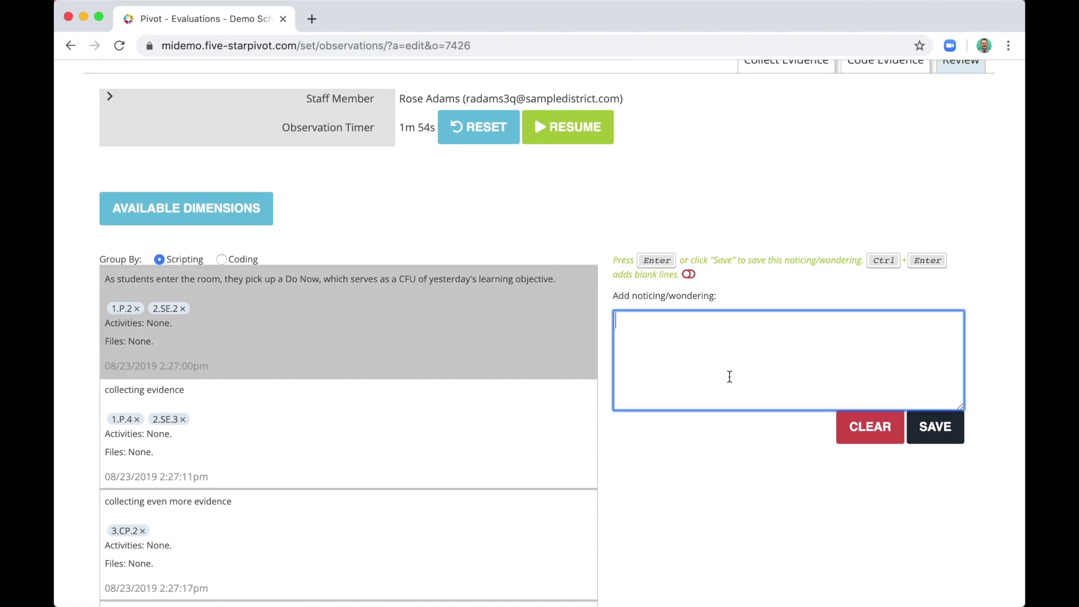
type("I'm noticing that...")
key("Return")
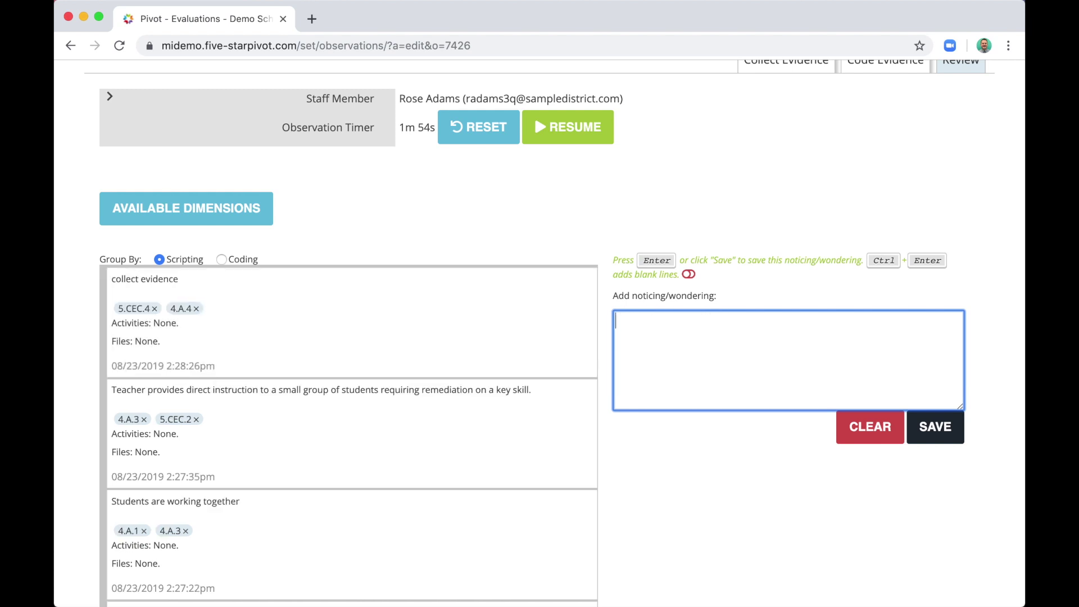
Attach the note "I'm wondering if..." to the direct-instruction evidence entry.
left_click(482, 463)
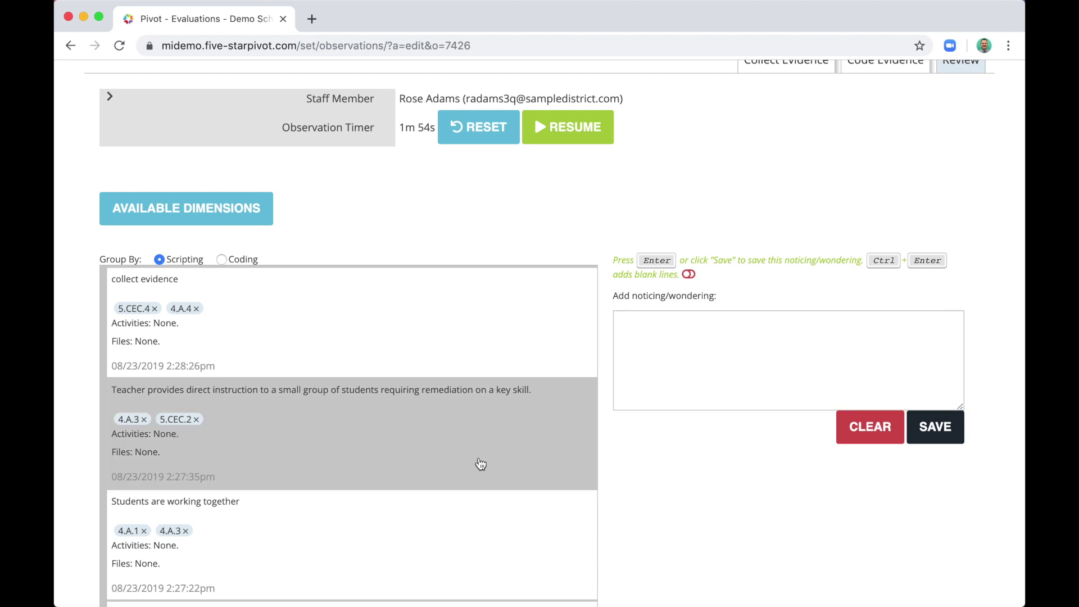
left_click(674, 392)
type("I'm wondering i")
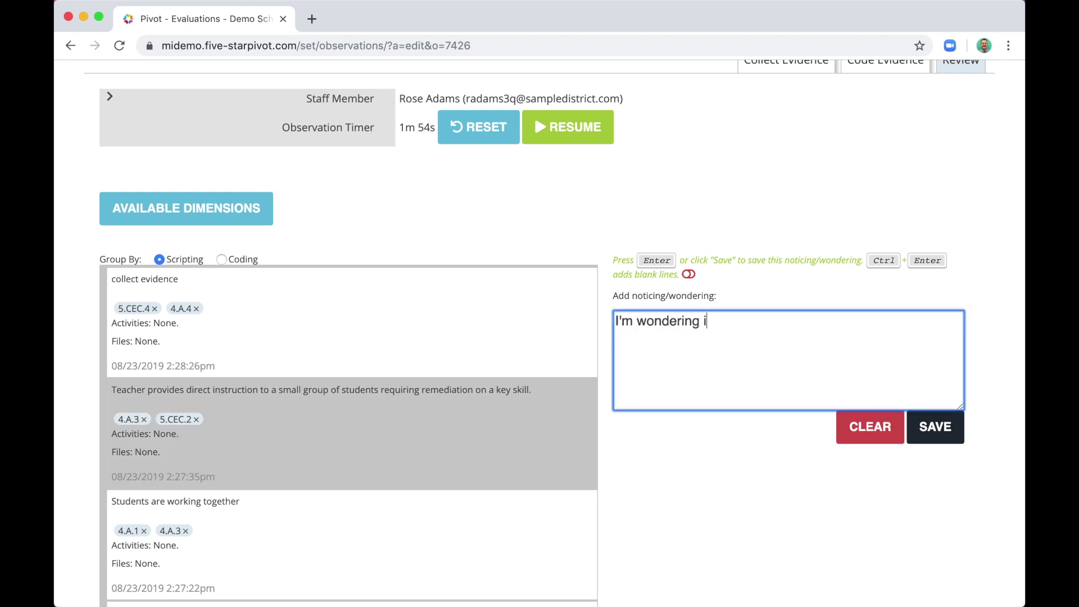
type("f...")
key("Return")
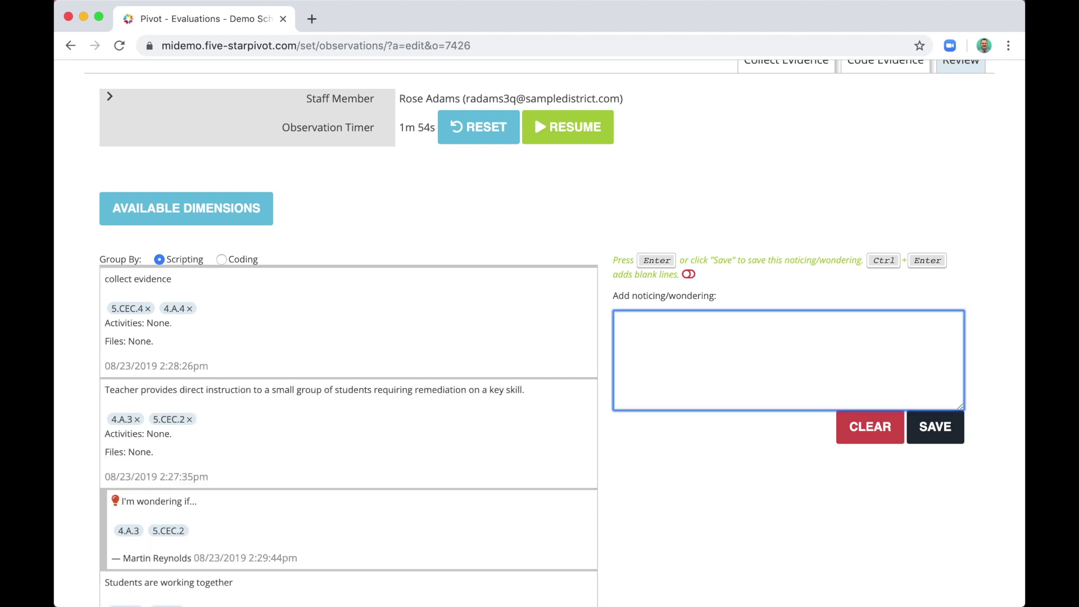
scroll(415, 470, "down", 3)
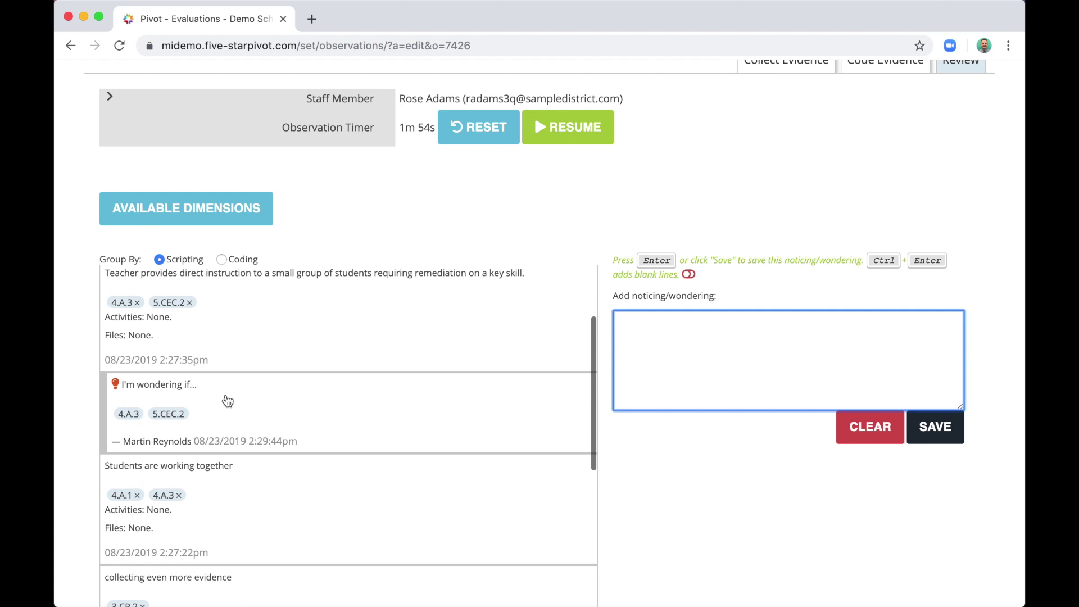
scroll(226, 376, "up", 1)
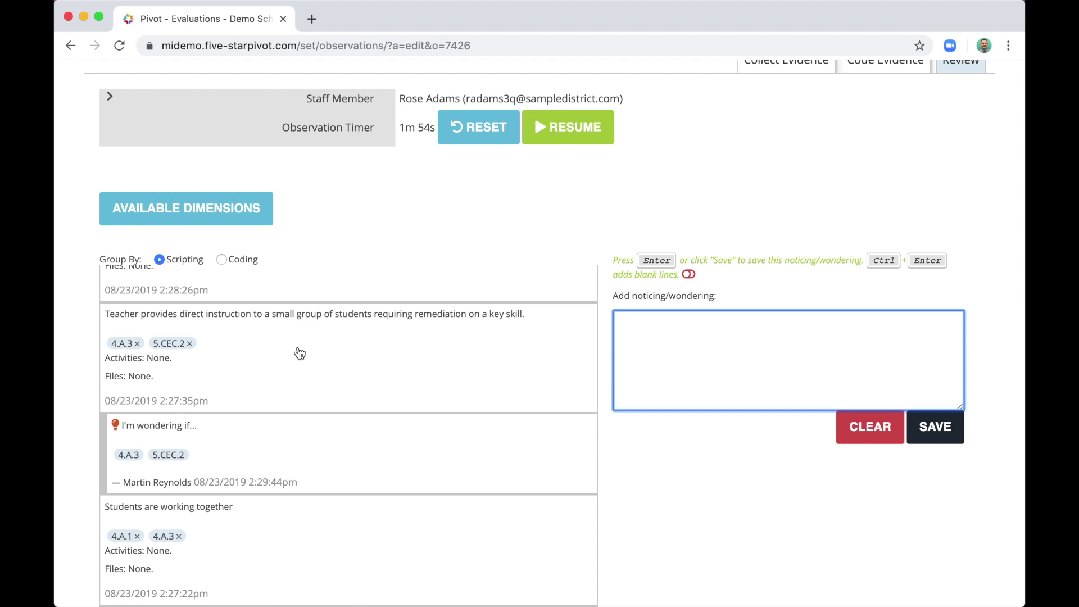
scroll(718, 369, "down", 3)
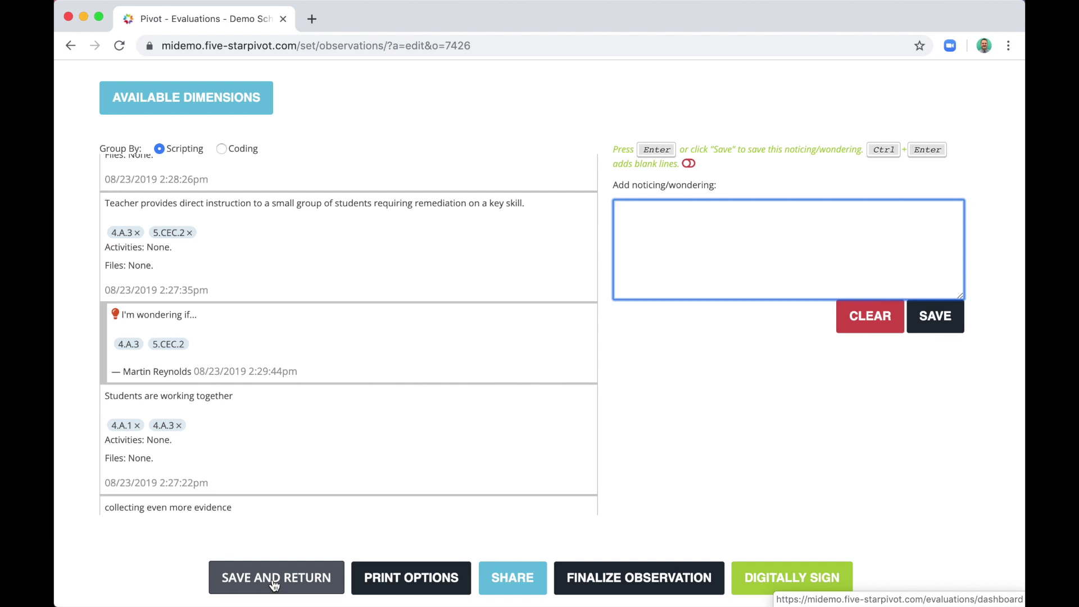
Open and dismiss the Share dialog, then bring up and back out of Finalize Observation.
left_click(538, 582)
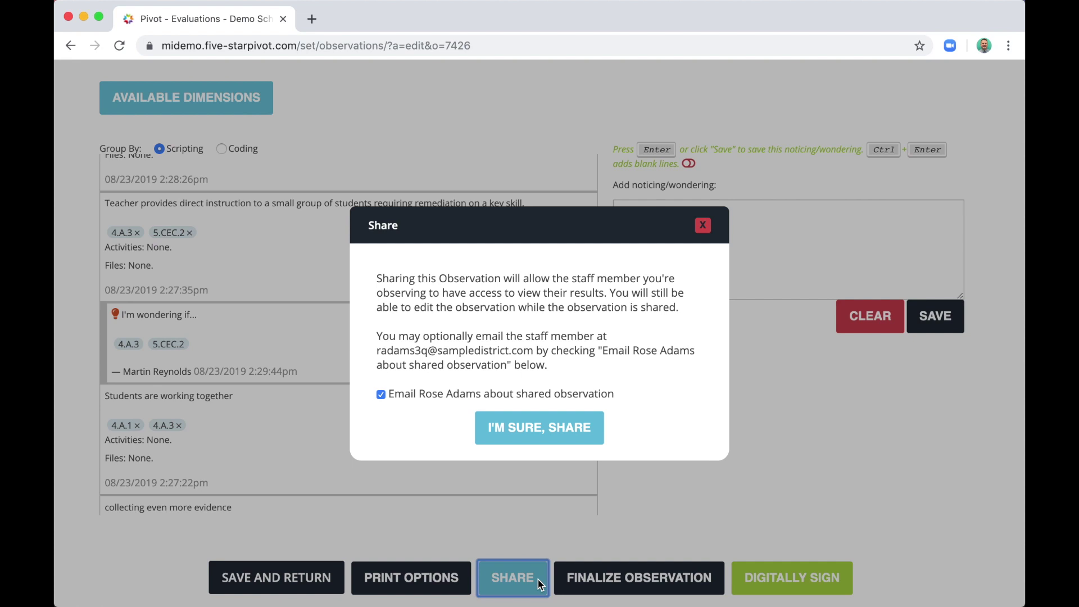
left_click(702, 225)
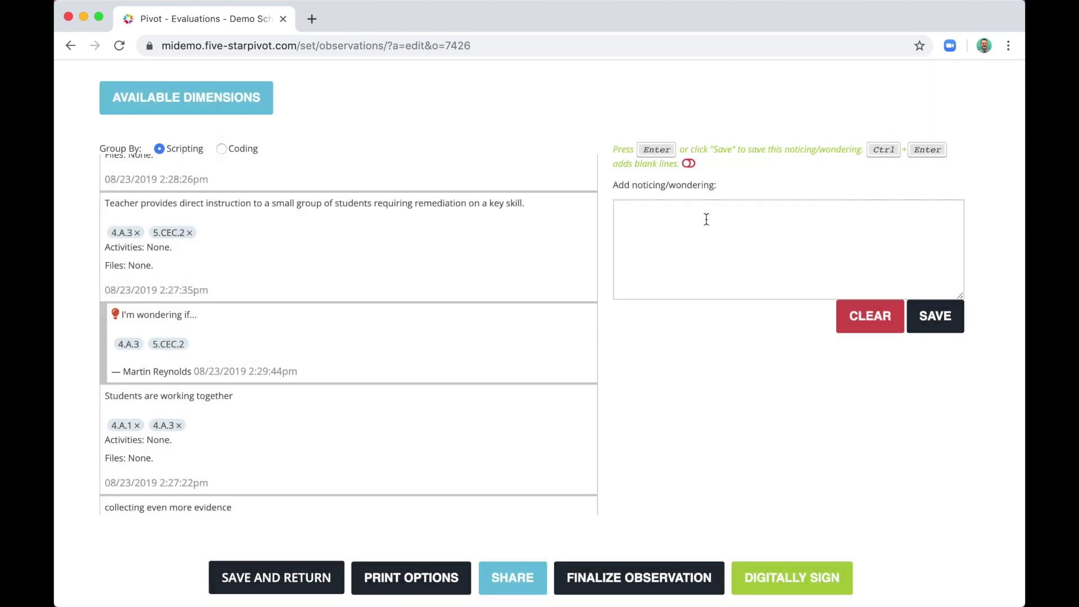
left_click(650, 578)
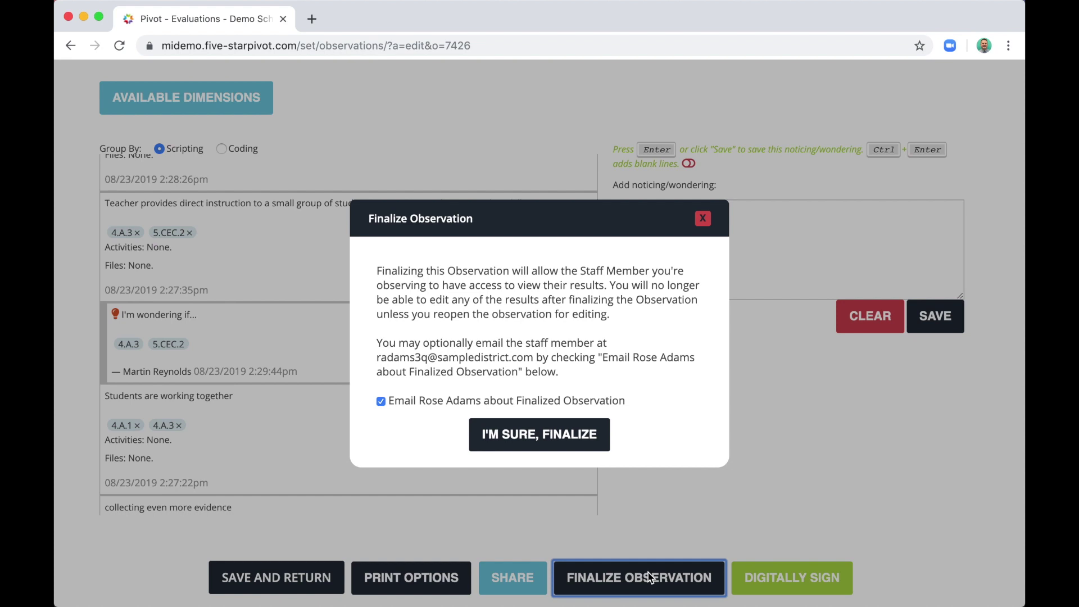
left_click(703, 219)
Draw and save a digital signature on the observation.
left_click(797, 580)
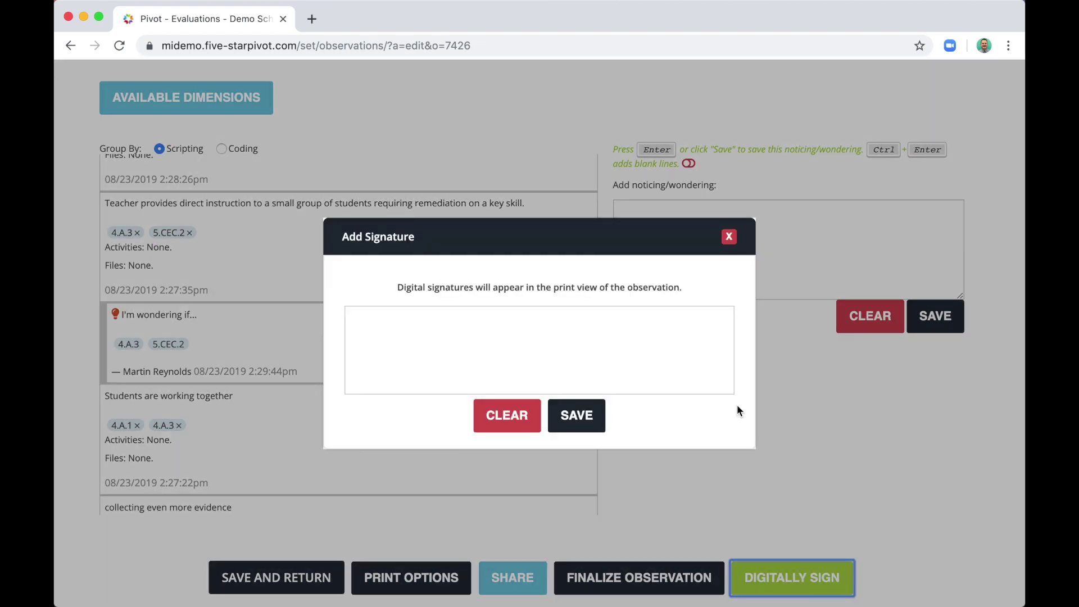
mouse_move(487, 324)
left_mouse_down()
mouse_move(466, 334)
mouse_move(461, 360)
left_mouse_up()
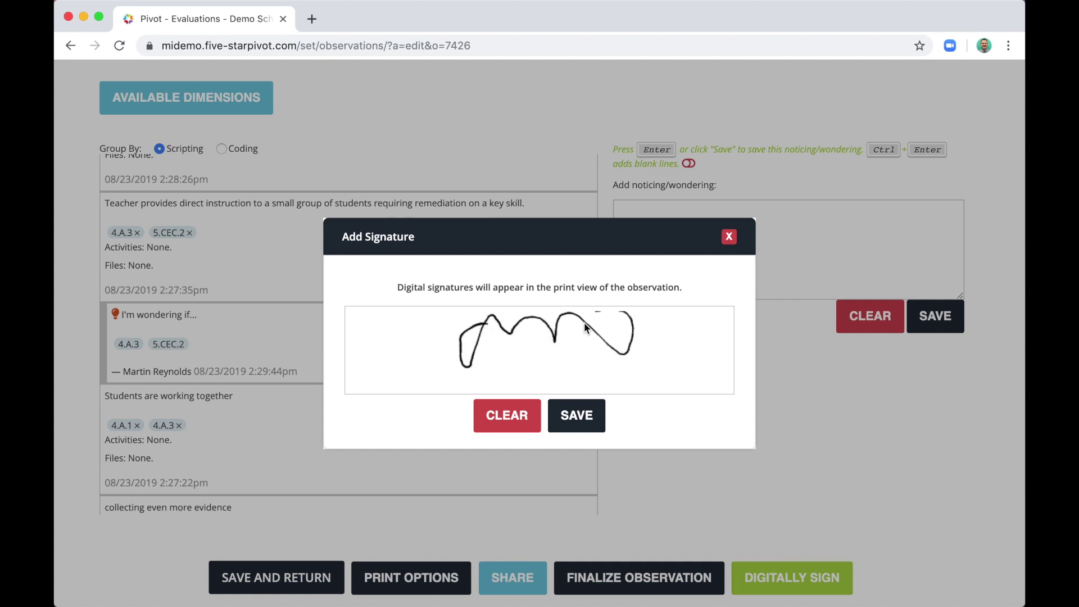
left_click_drag(584, 326, 663, 343)
left_click(577, 416)
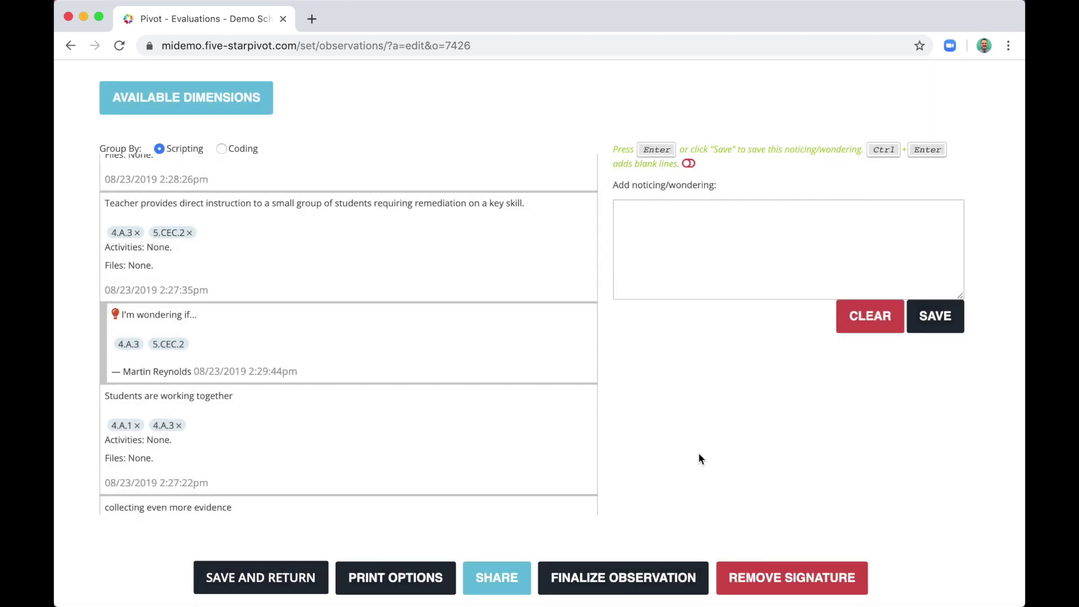
Preview the printable observation review showing the signature dated 08/23/2019 2:30pm, then close it.
left_click(380, 583)
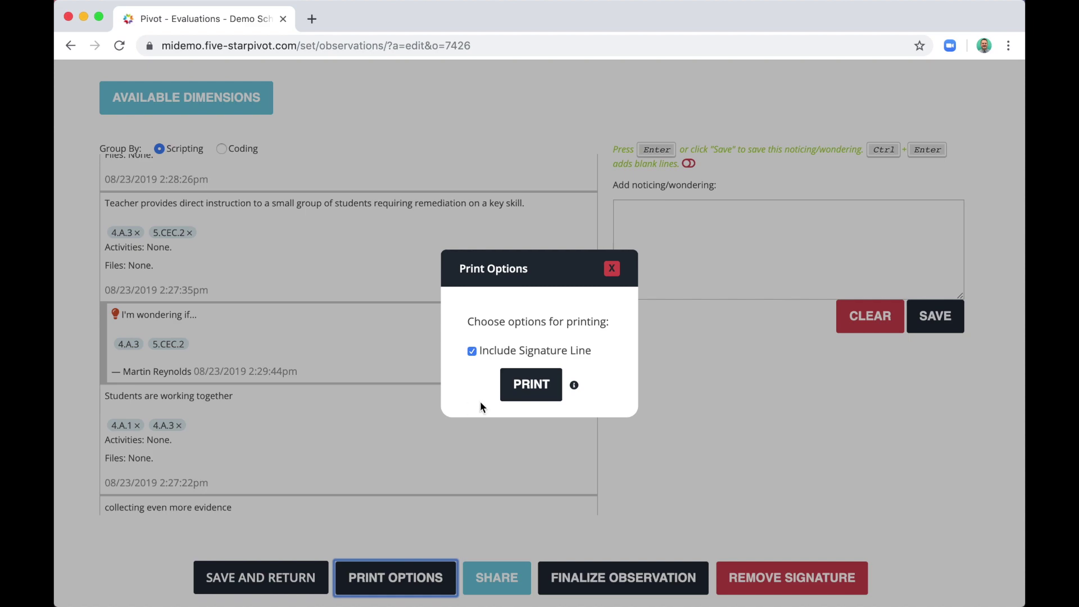
left_click(517, 394)
scroll(363, 363, "down", 5)
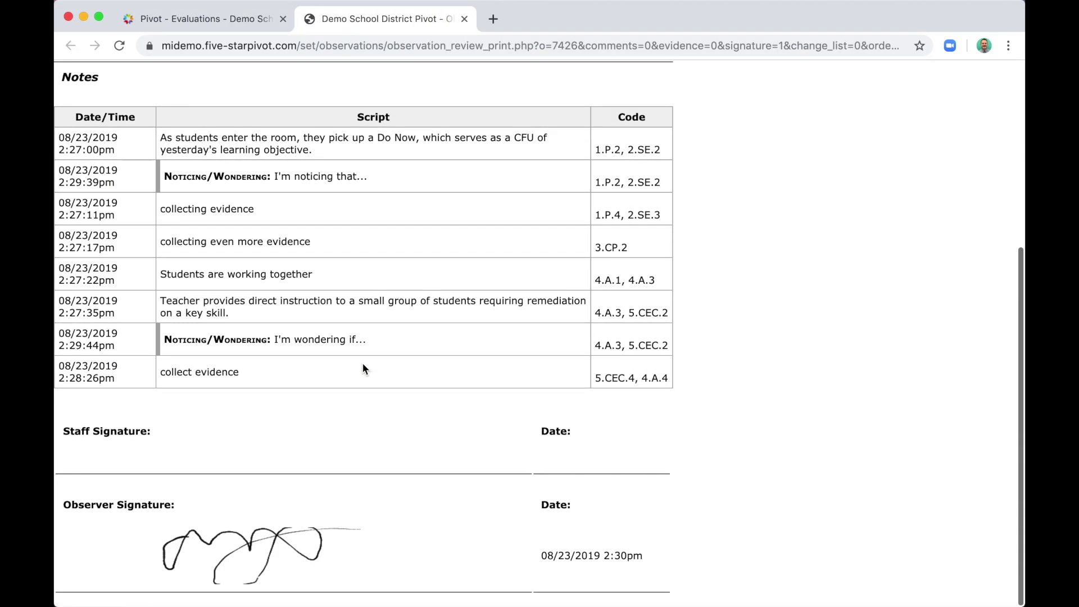
scroll(223, 250, "up", 5)
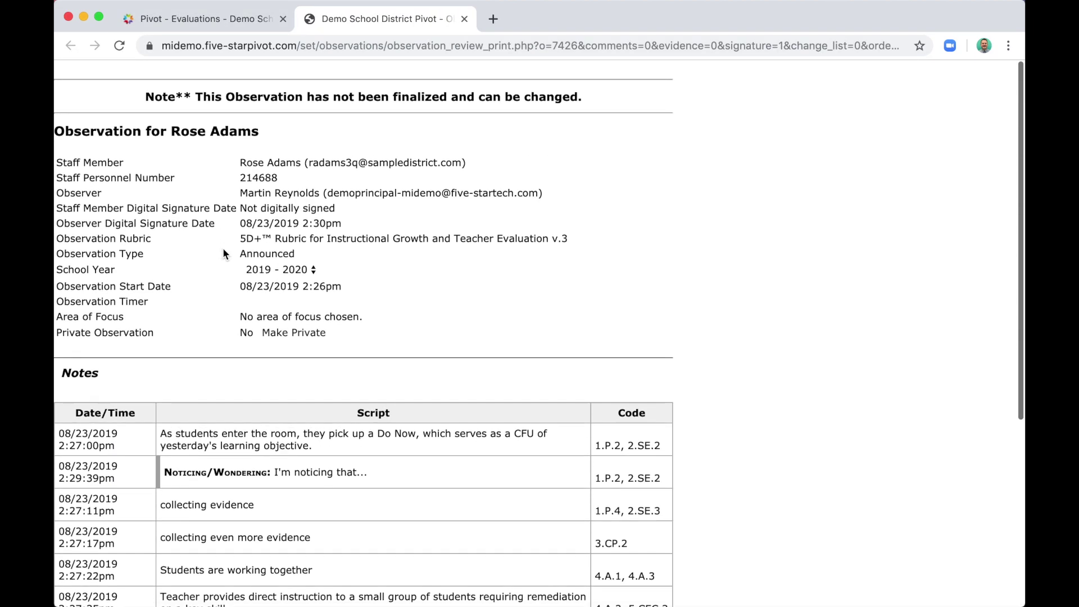
left_click(464, 19)
left_click(462, 18)
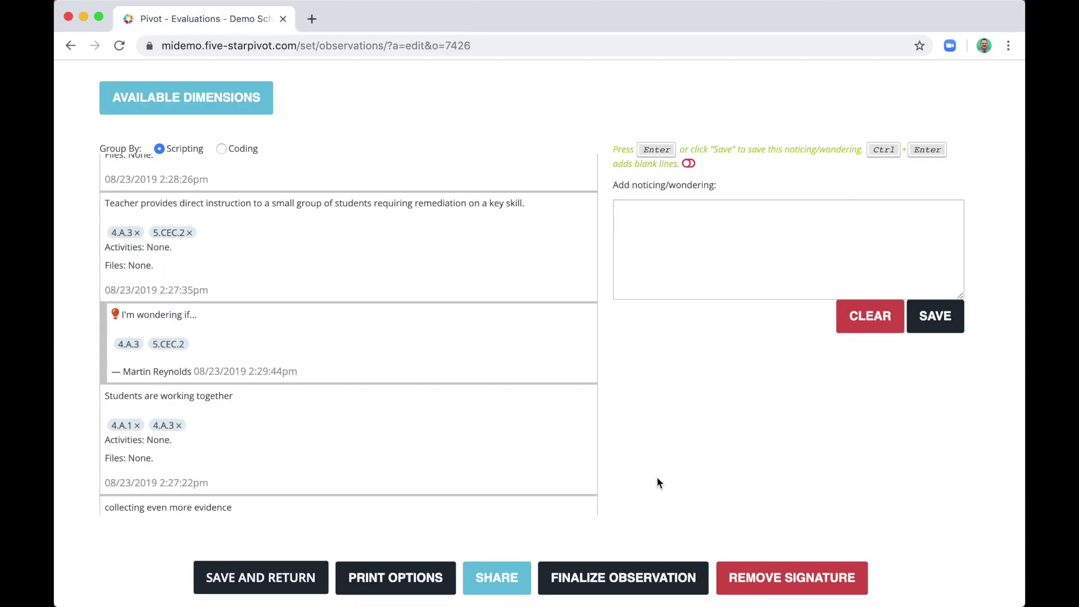
left_click(606, 587)
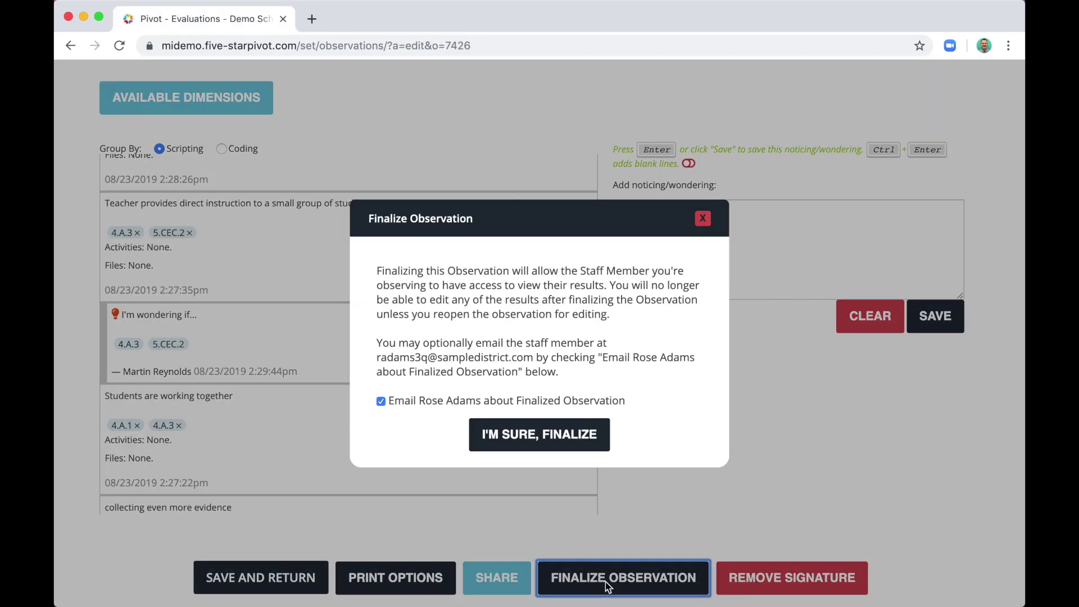
left_click(543, 437)
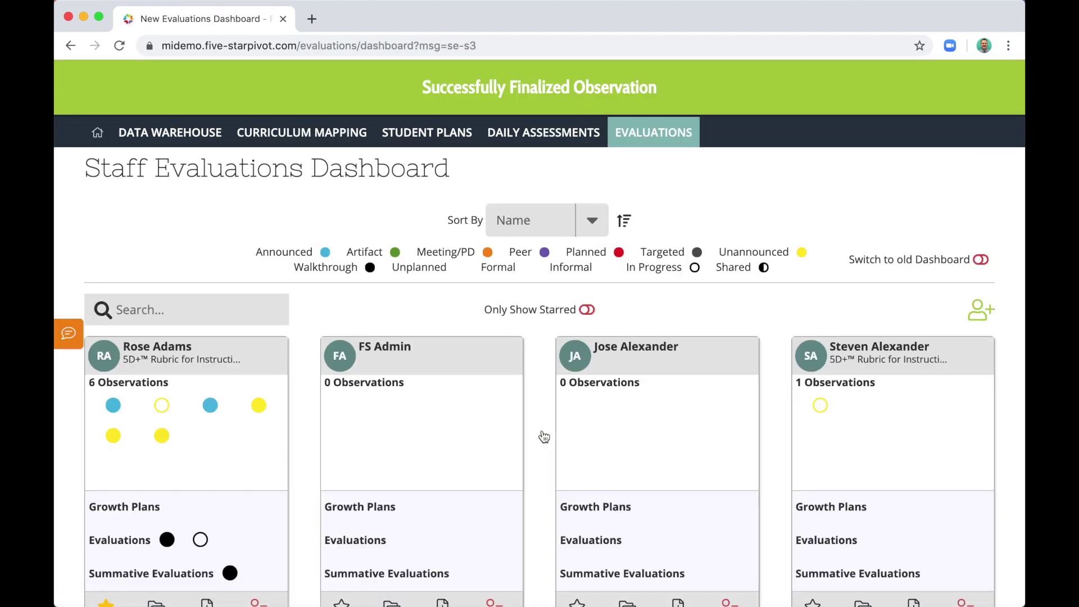
scroll(543, 437, "down", 2)
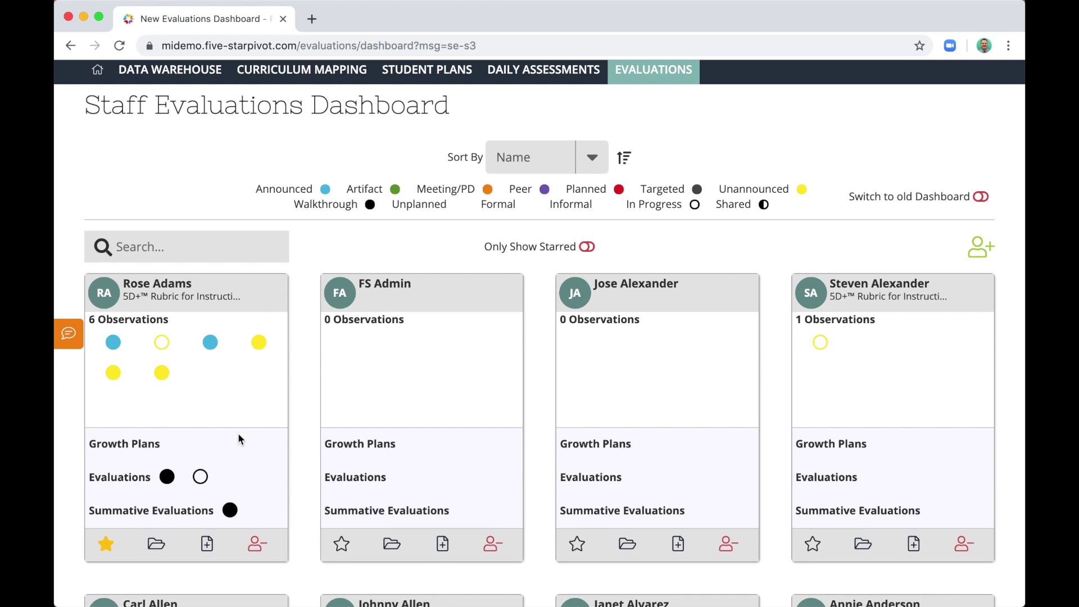
Start an evaluation for the first staff member with 5D+ Rubric v.3 and All Observations from Last Evaluation.
left_click(207, 548)
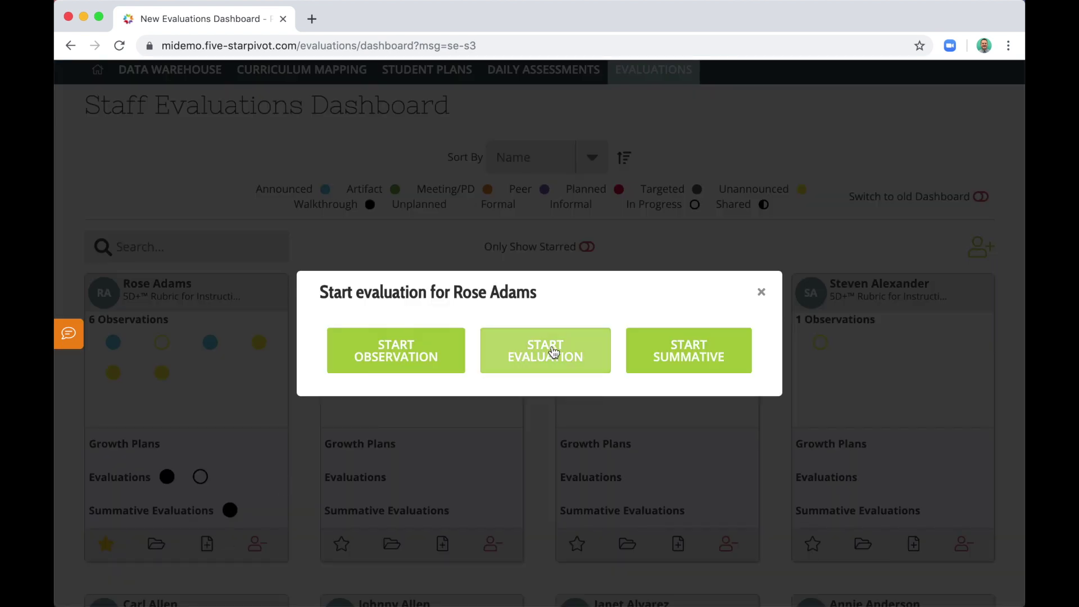
left_click(554, 351)
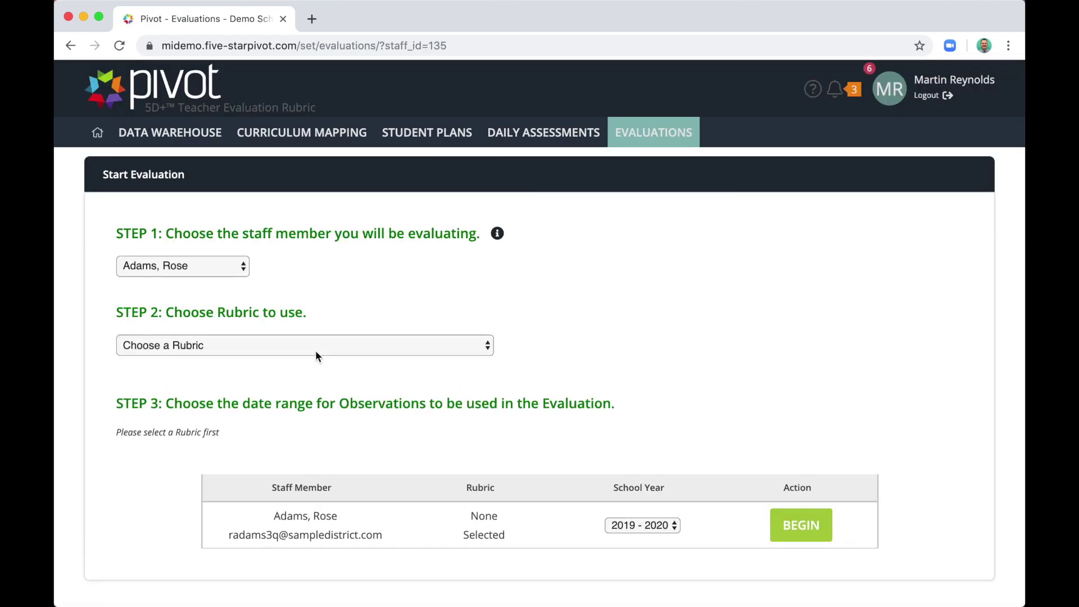
left_click(315, 354)
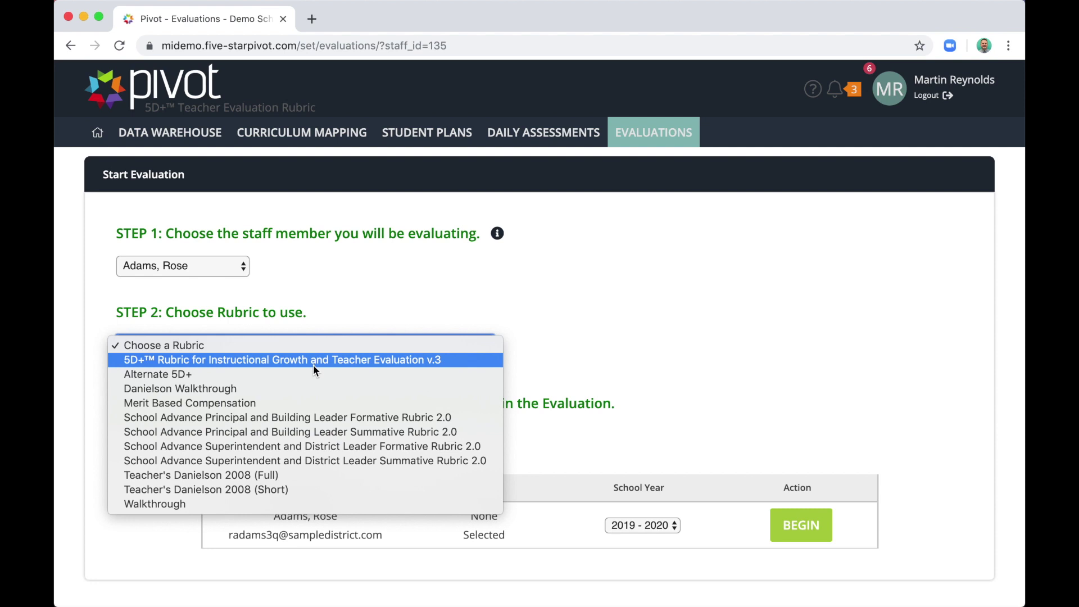
left_click(312, 365)
scroll(440, 450, "down", 3)
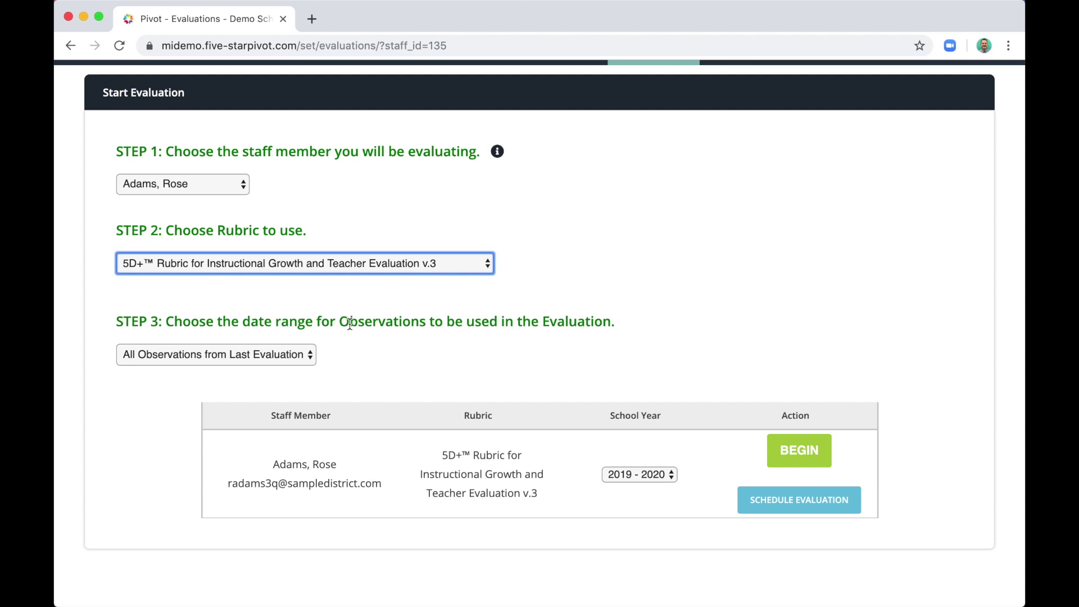
left_click(308, 355)
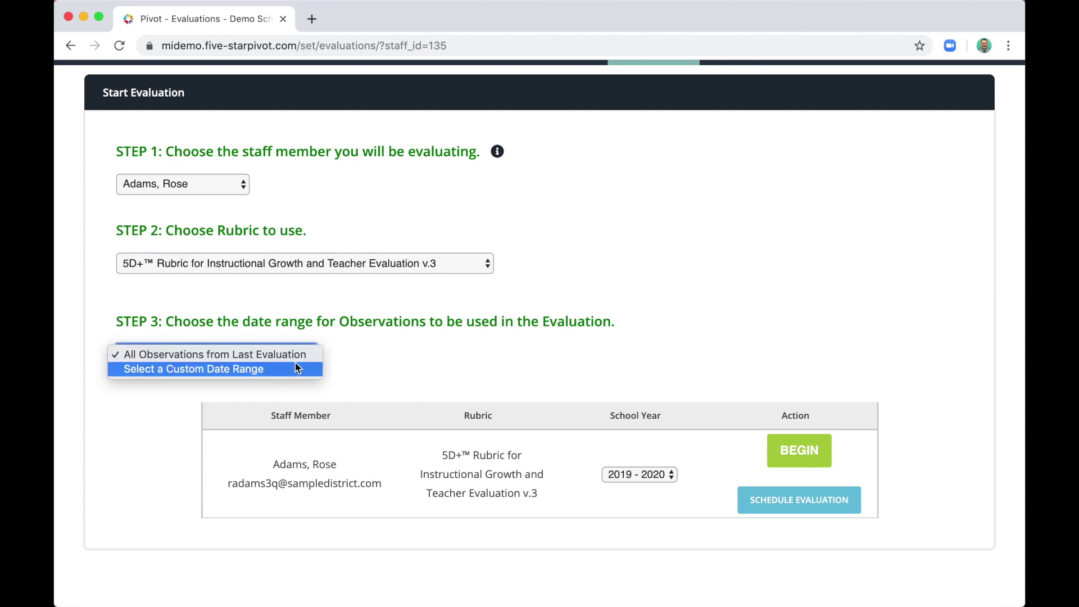
left_click(312, 356)
Begin the evaluation, then expand and collapse the evidence scripts for 1.P.2 and 1.P.4.
left_click(780, 447)
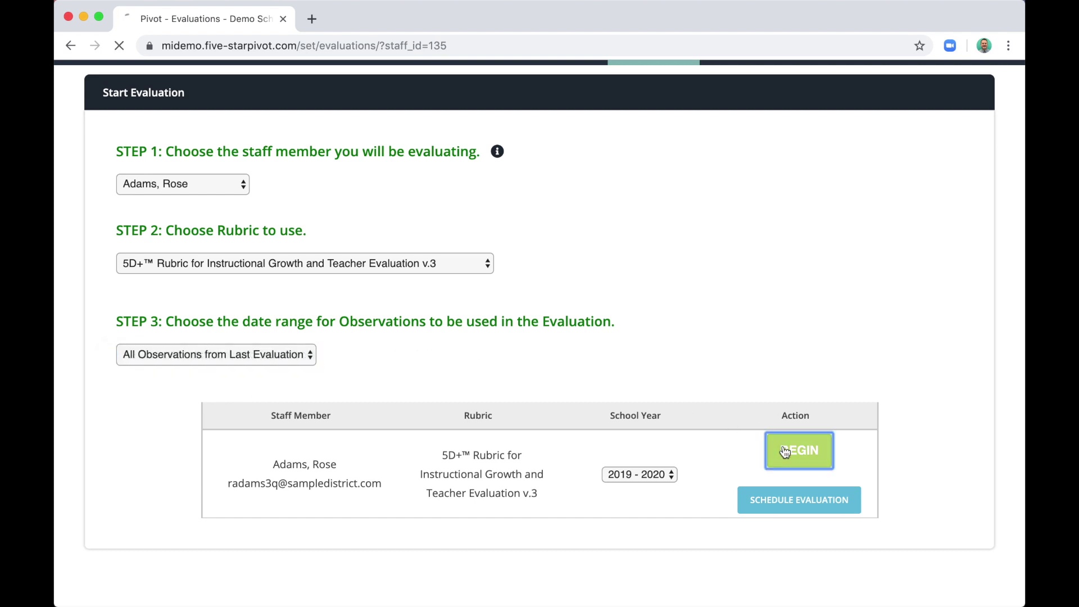
scroll(575, 320, "down", 2)
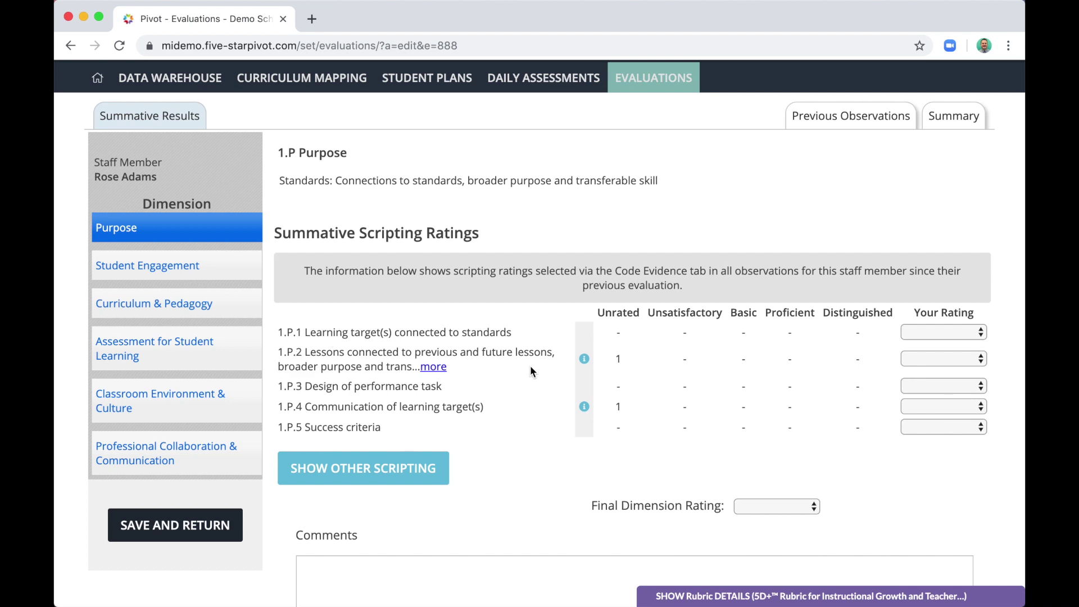
left_click(585, 358)
scroll(601, 450, "down", 2)
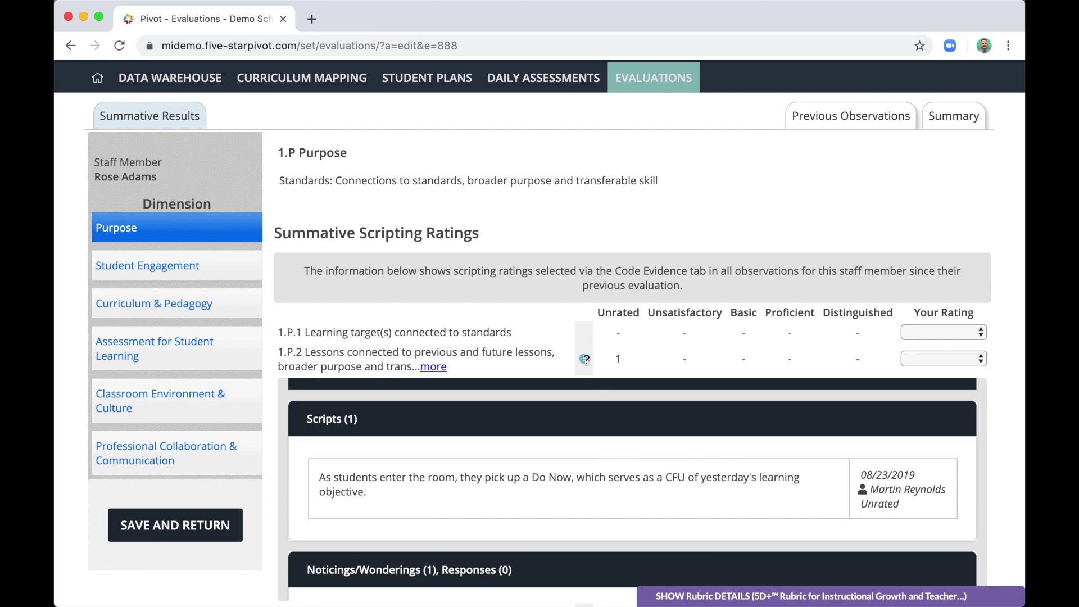
left_click(585, 358)
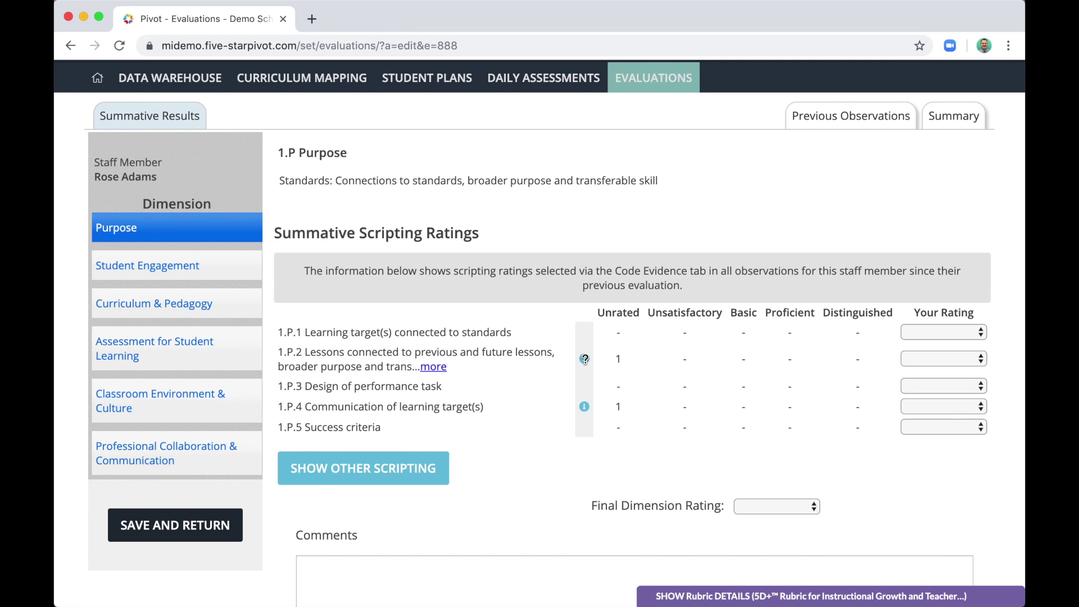
left_click(585, 406)
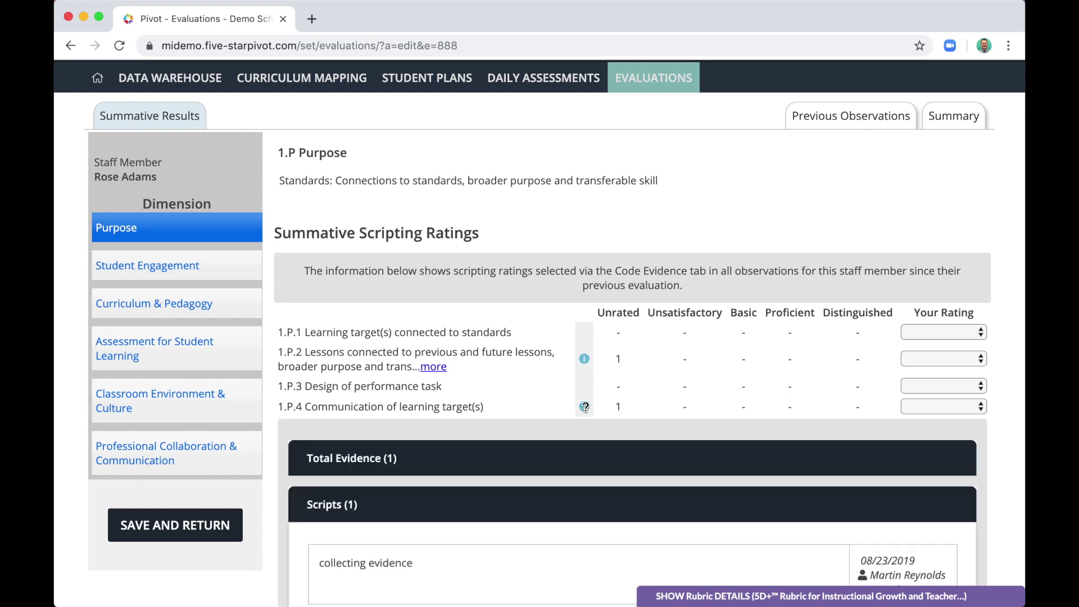
left_click(585, 407)
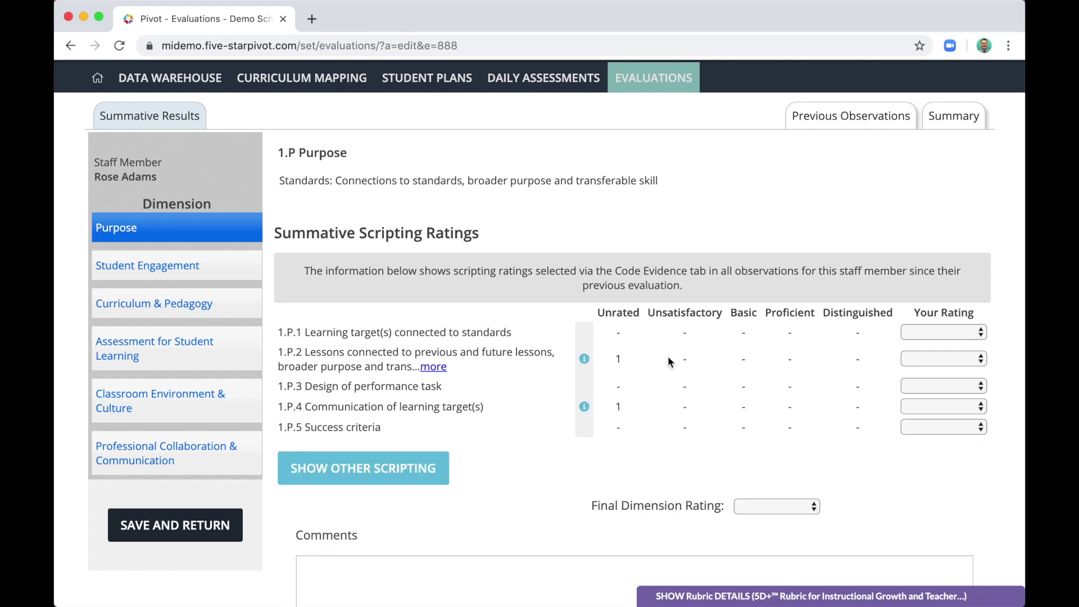
Rate Purpose indicators 1.P.1–1.P.5 as Basic, Proficient, Proficient, Basic, Distinguished.
left_click(936, 333)
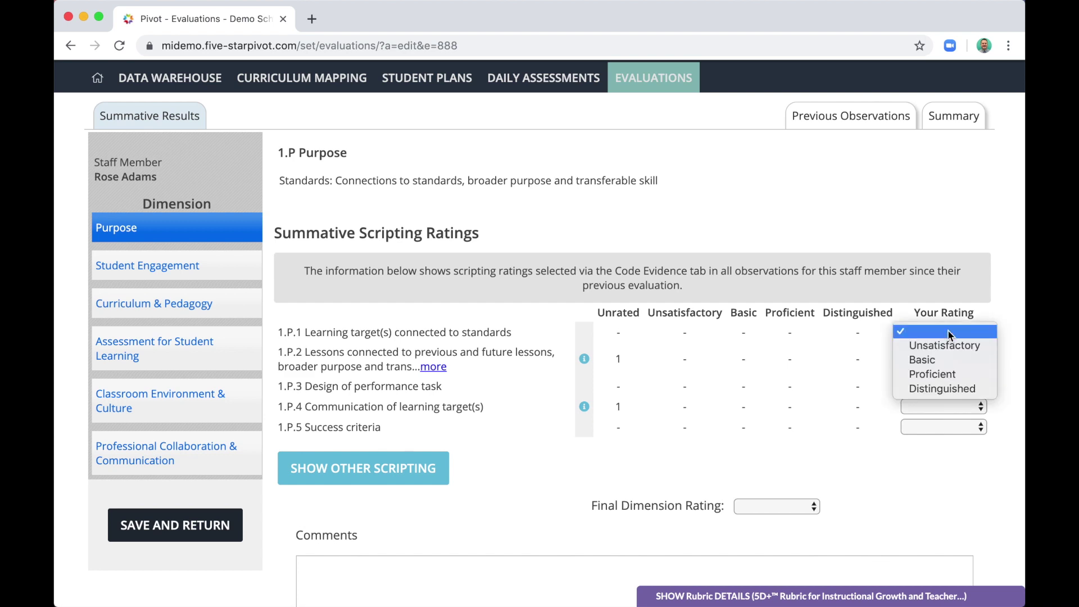
left_click(943, 360)
left_click(943, 359)
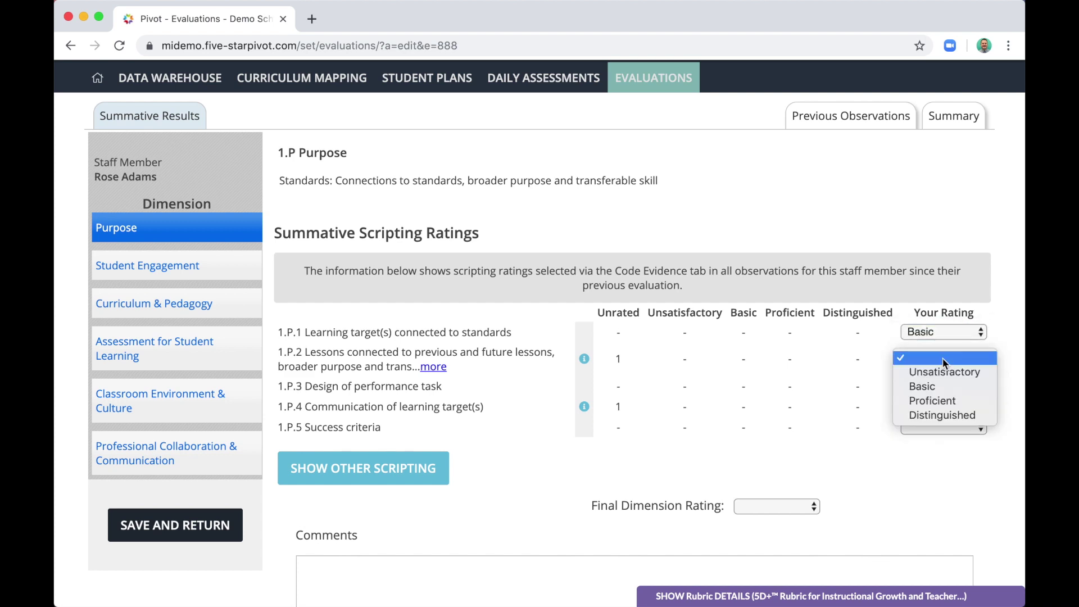
left_click(933, 401)
left_click(936, 387)
left_click(933, 428)
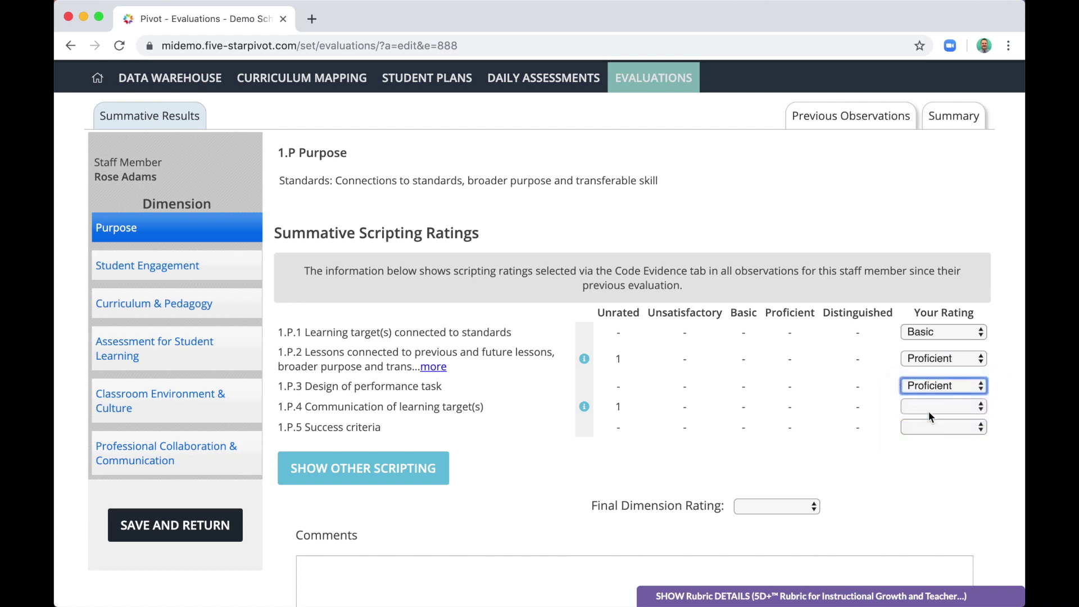
left_click(929, 407)
left_click(922, 433)
left_click(922, 428)
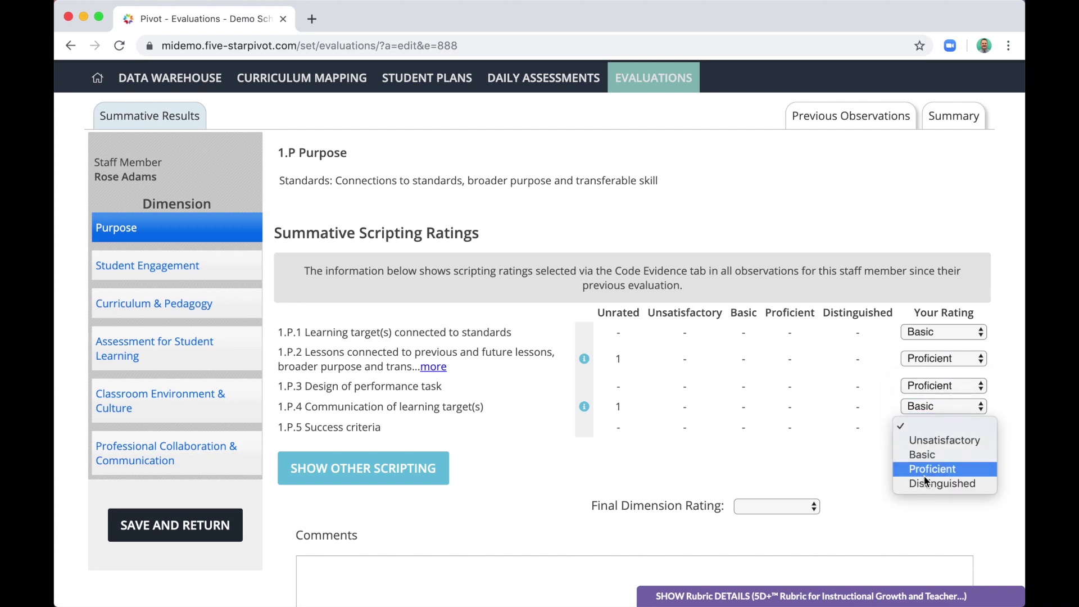
left_click(962, 482)
scroll(876, 490, "down", 3)
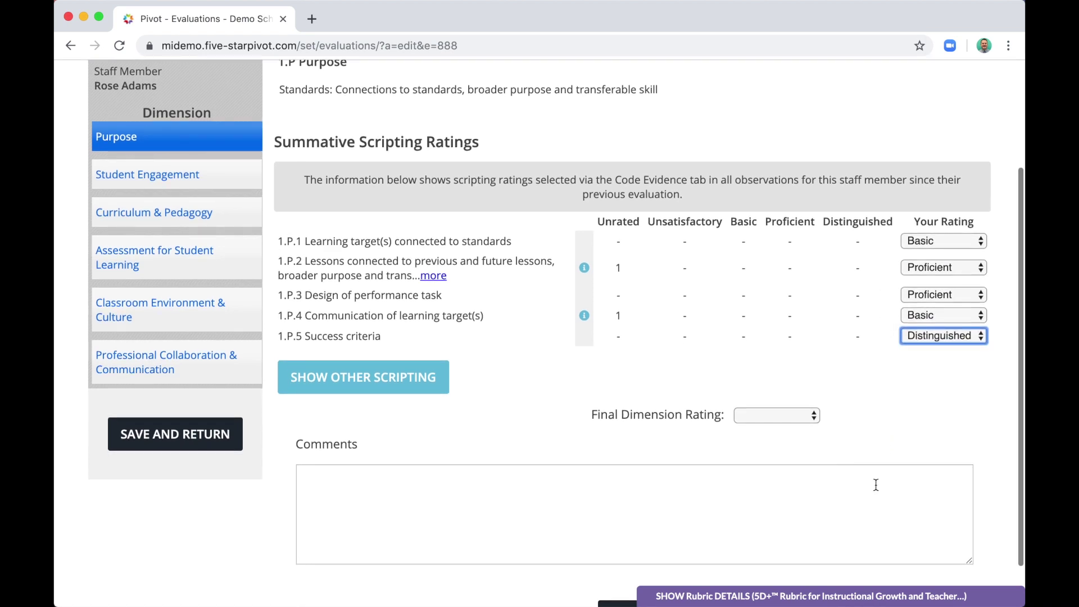
Set the Purpose final dimension rating to Proficient.
left_click(788, 417)
key("Escape")
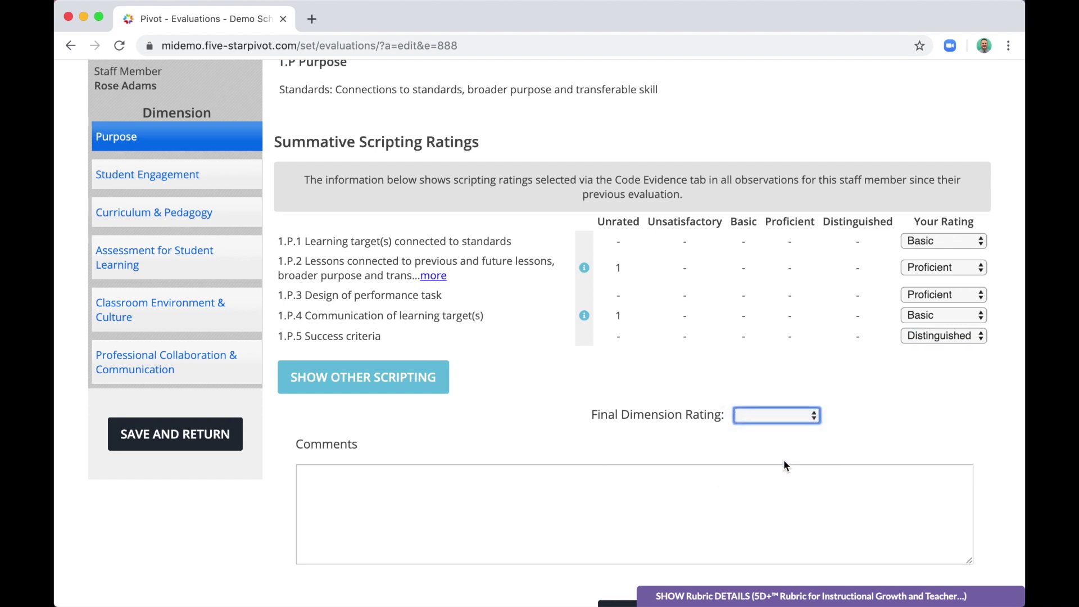
key("p")
Add the Purpose comment 'Leave comments per dimension...'.
left_click(641, 496)
type("Leave ")
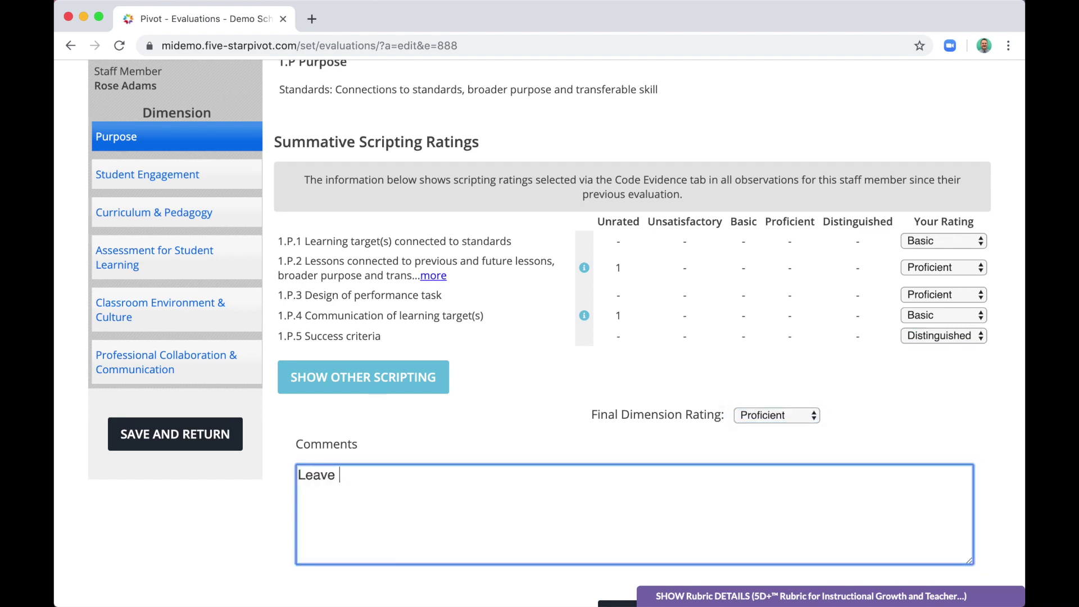
type("comments per de")
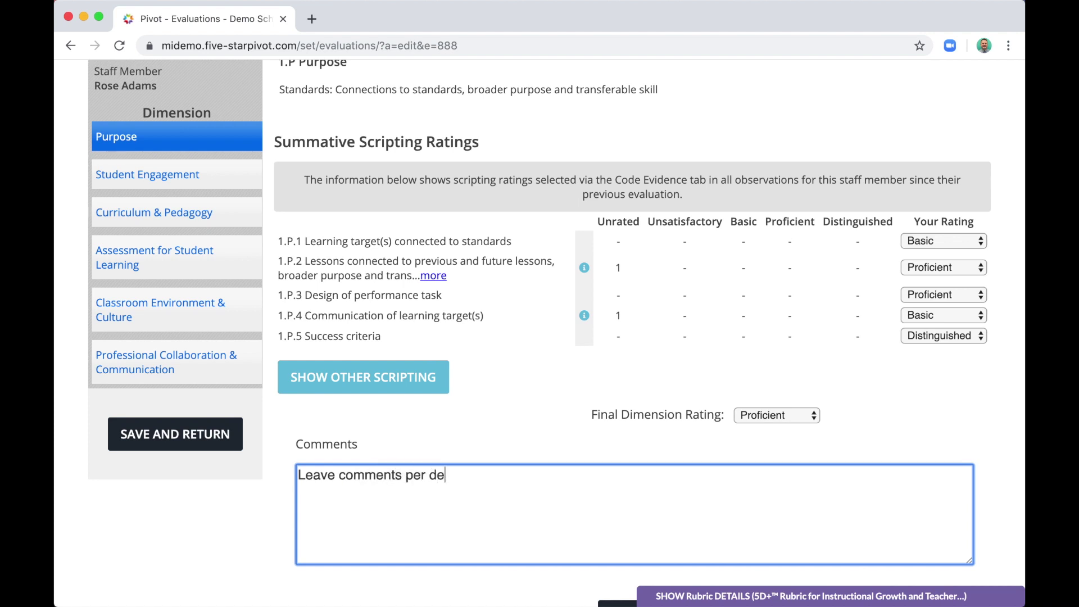
key("BackSpace")
type("imensions")
key("BackSpace")
type("...")
scroll(630, 337, "down", 2)
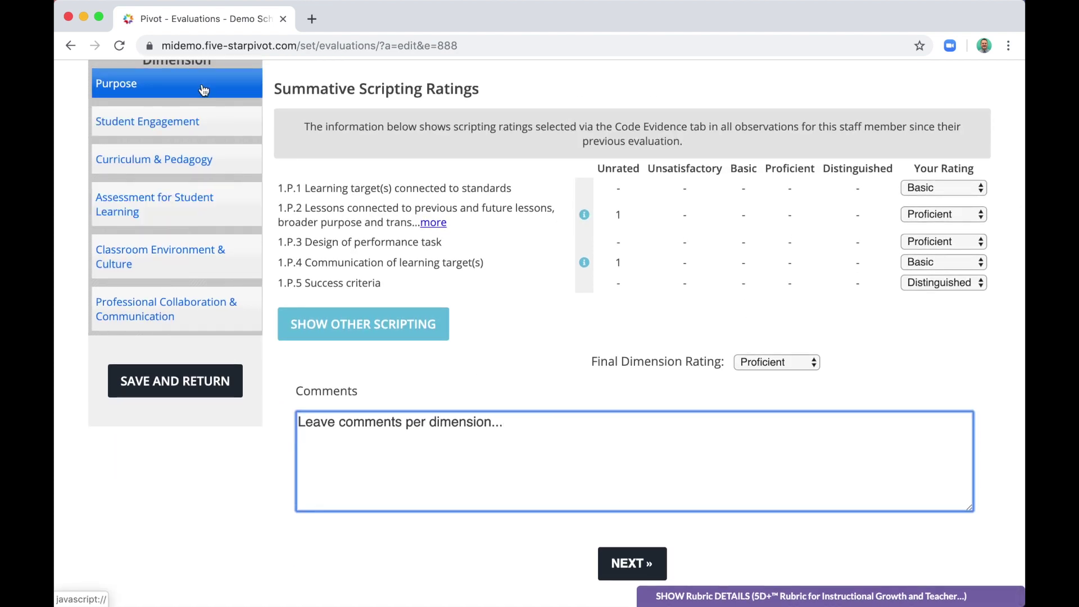
On the evaluation Summary, set the overall Final Rating to Proficient.
left_click(626, 565)
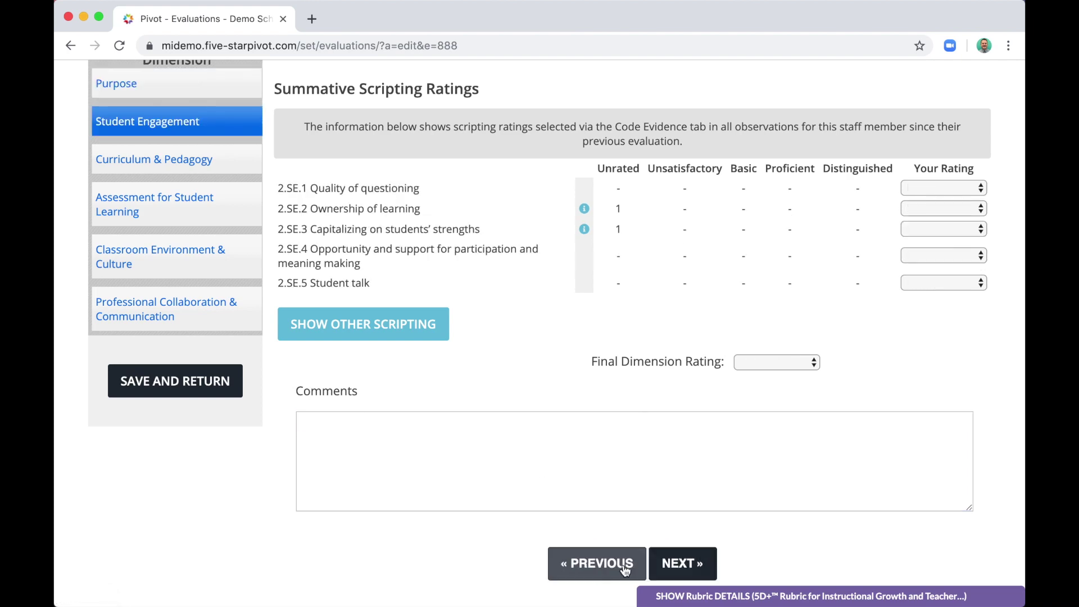
scroll(710, 328, "up", 5)
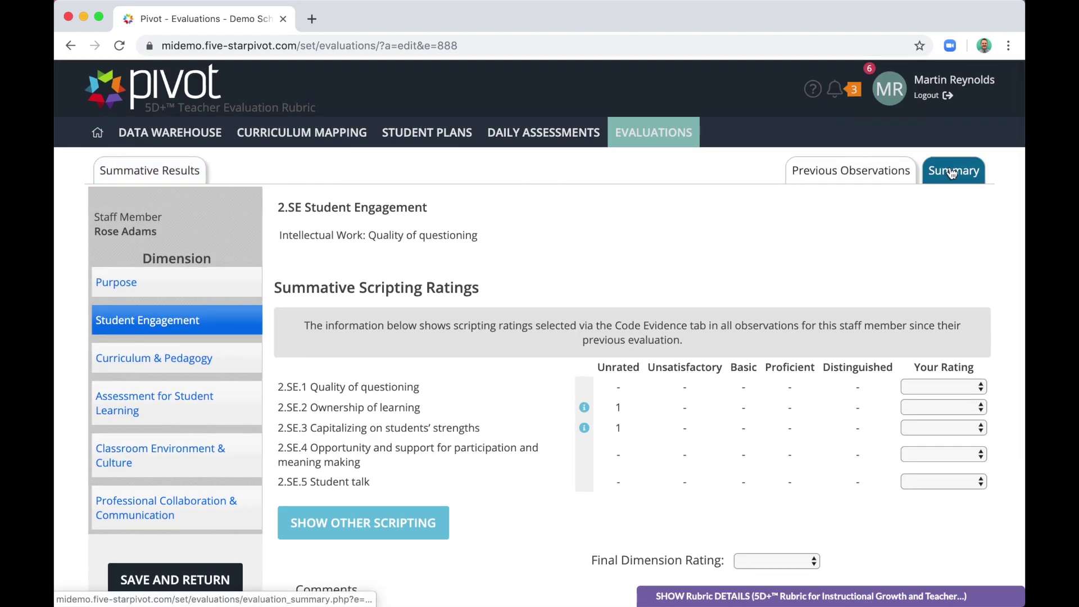
left_click(951, 173)
scroll(685, 284, "down", 6)
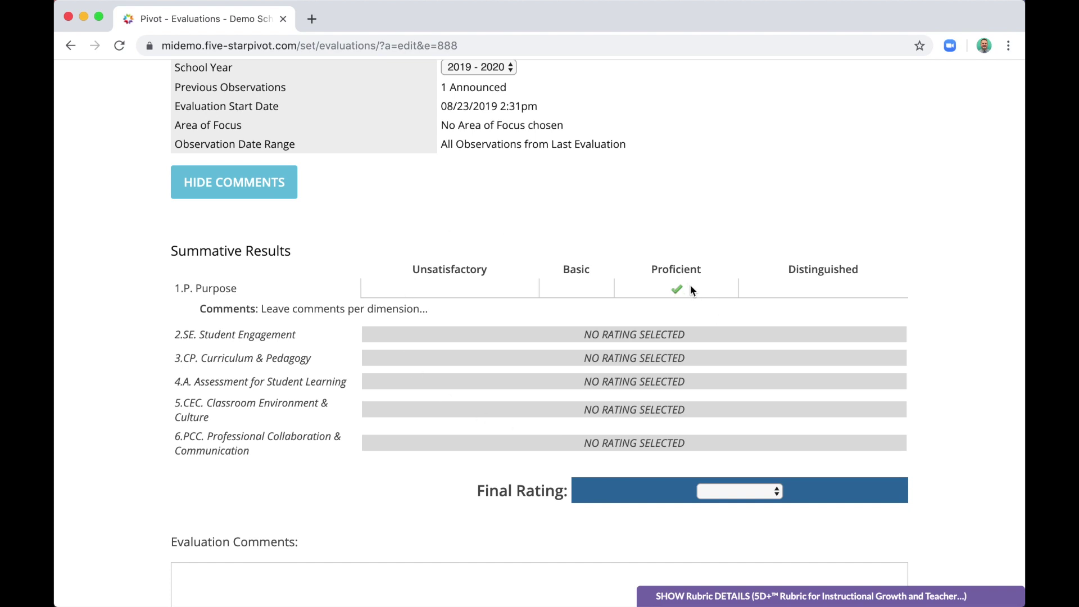
scroll(695, 294, "down", 2)
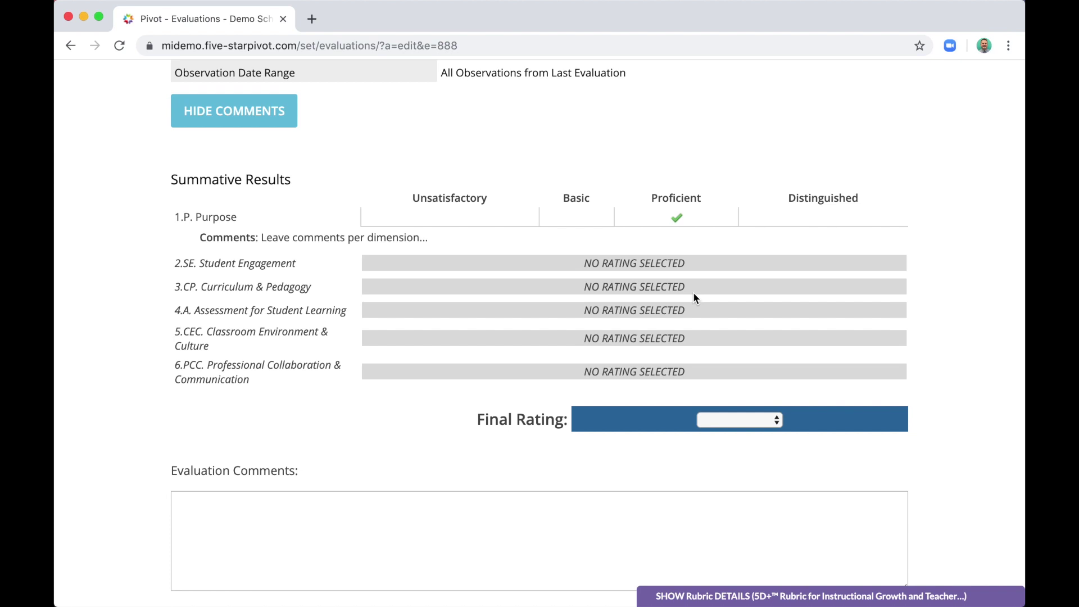
left_click(734, 421)
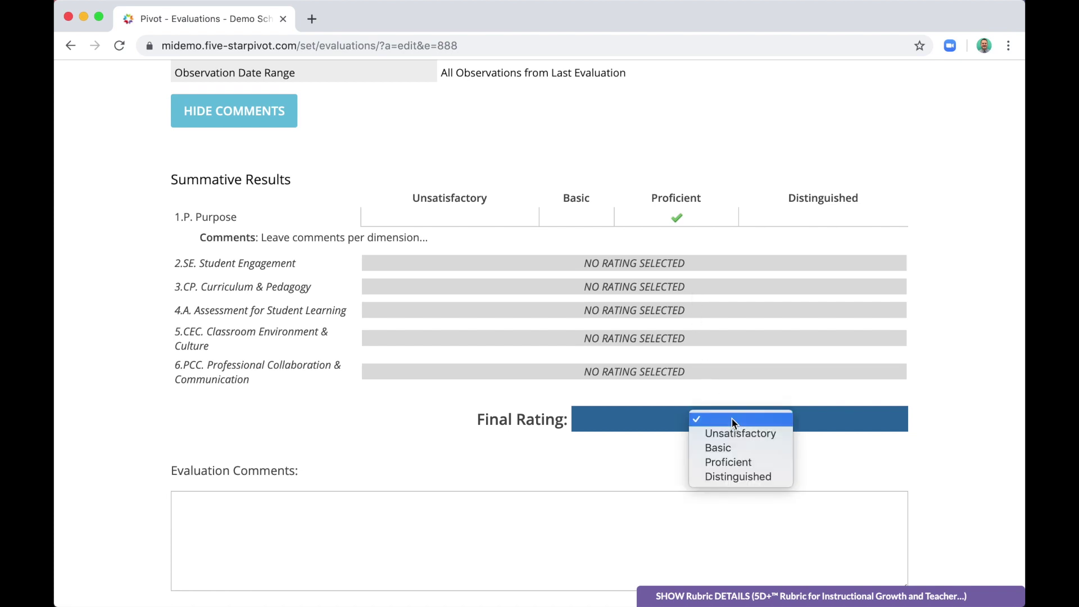
left_click(737, 463)
scroll(737, 464, "down", 2)
Enter the evaluation comment 'Leave overall evaluation comments.'.
left_click(709, 465)
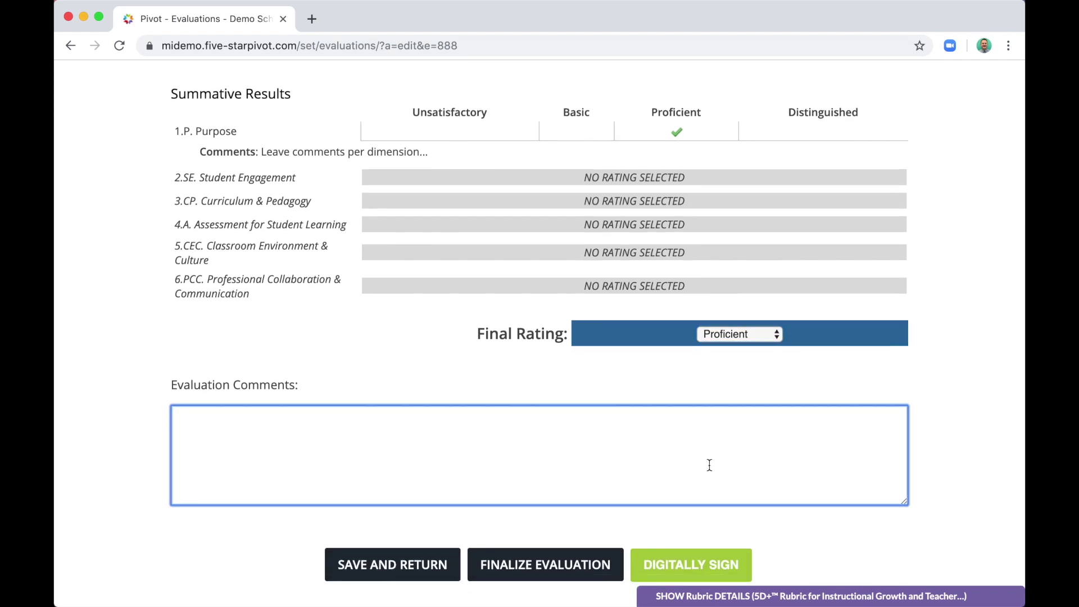
type("Leave overall ")
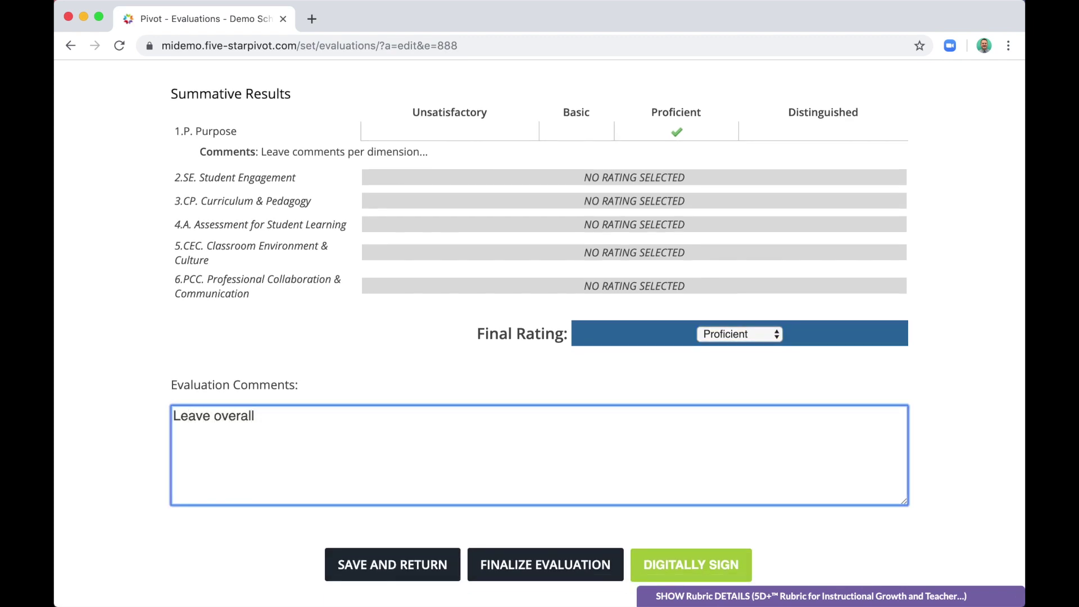
type("evaluation comments.")
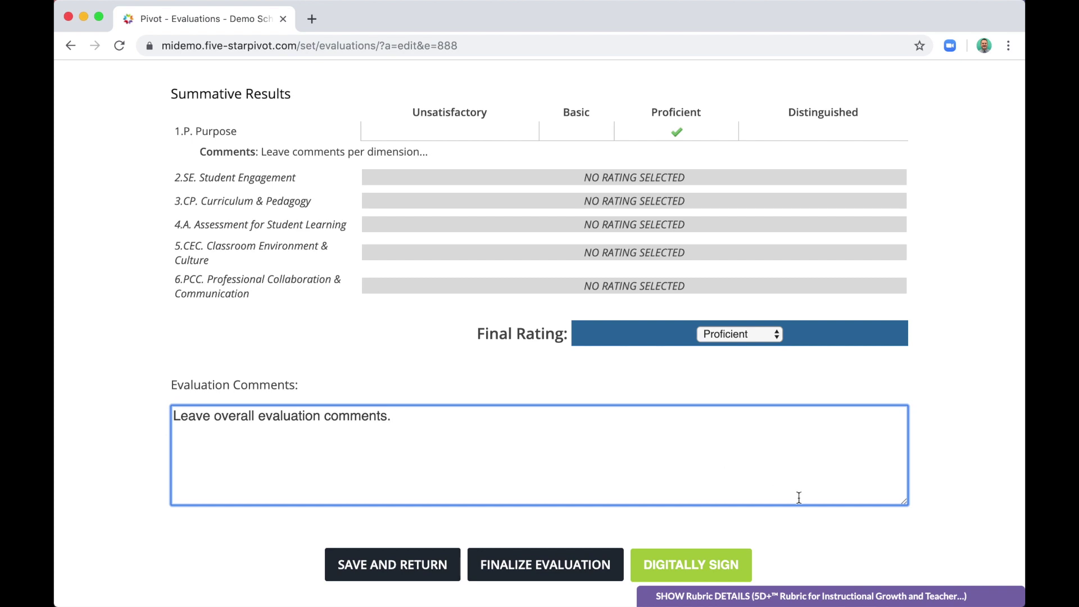
scroll(836, 534, "down", 1)
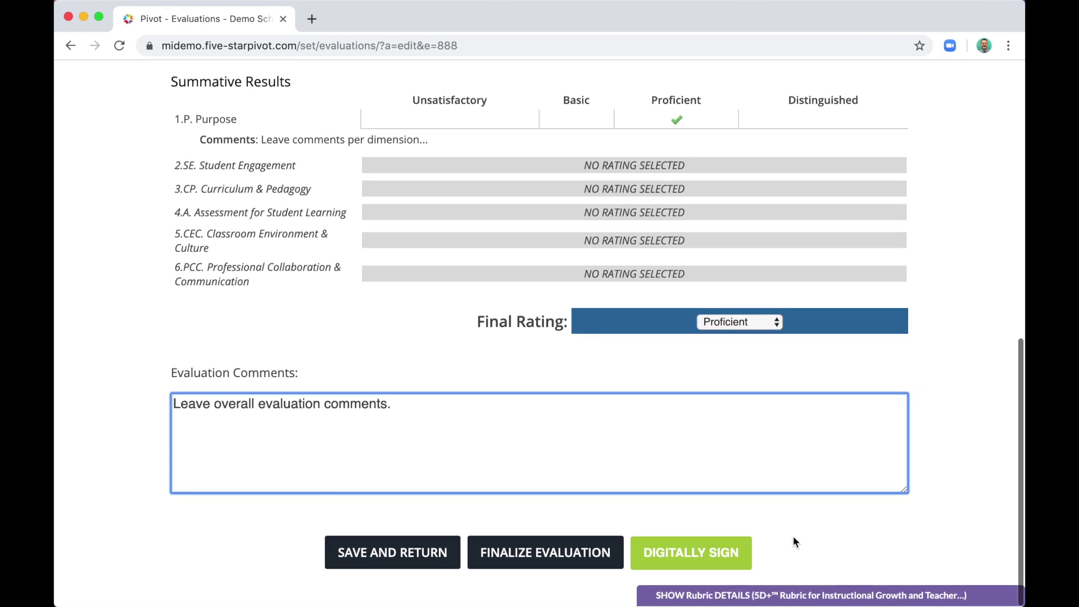
Draw a two-stroke digital signature in the signature pad.
left_click(722, 556)
left_click_drag(490, 325, 501, 386)
mouse_move(523, 386)
left_mouse_down()
mouse_move(534, 335)
mouse_move(642, 355)
mouse_move(646, 338)
left_mouse_up()
Save the signature and finalize the evaluation despite unscored indicators, notifying the staff member.
left_click(579, 416)
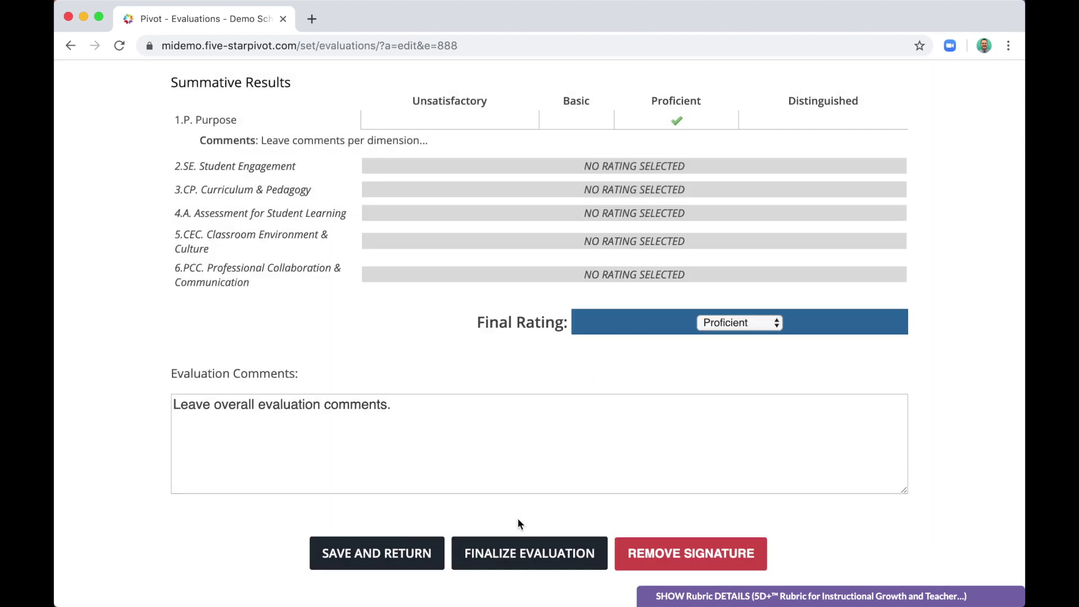
left_click(504, 558)
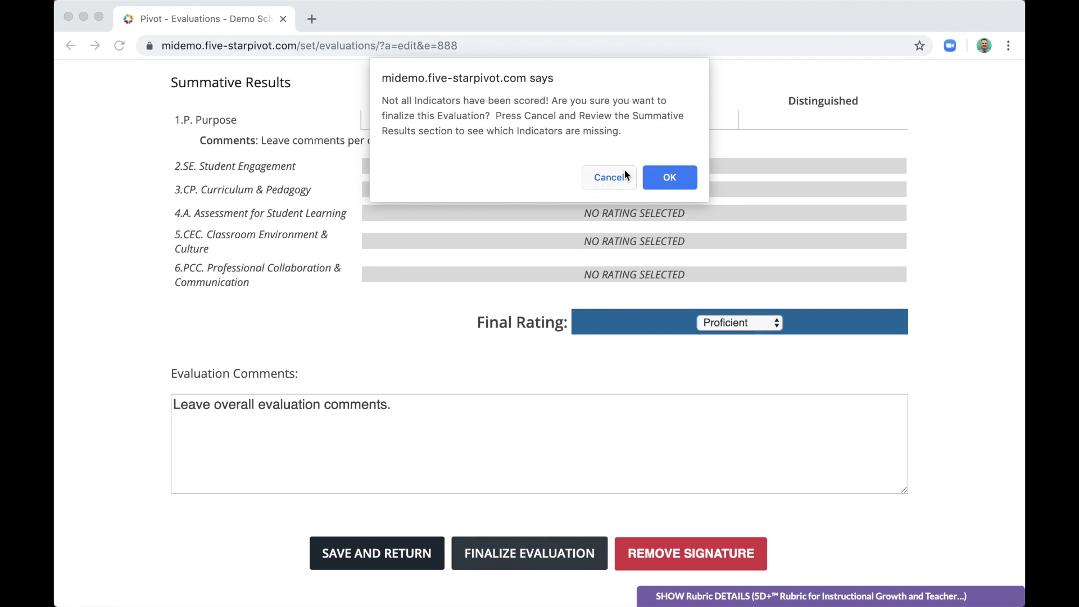
left_click(660, 177)
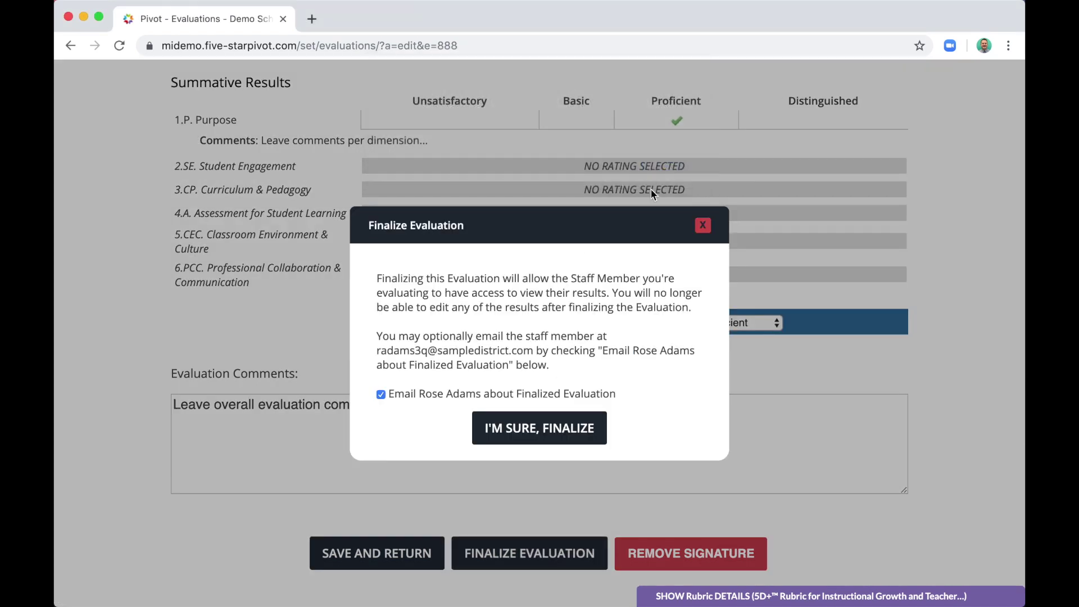
left_click(562, 443)
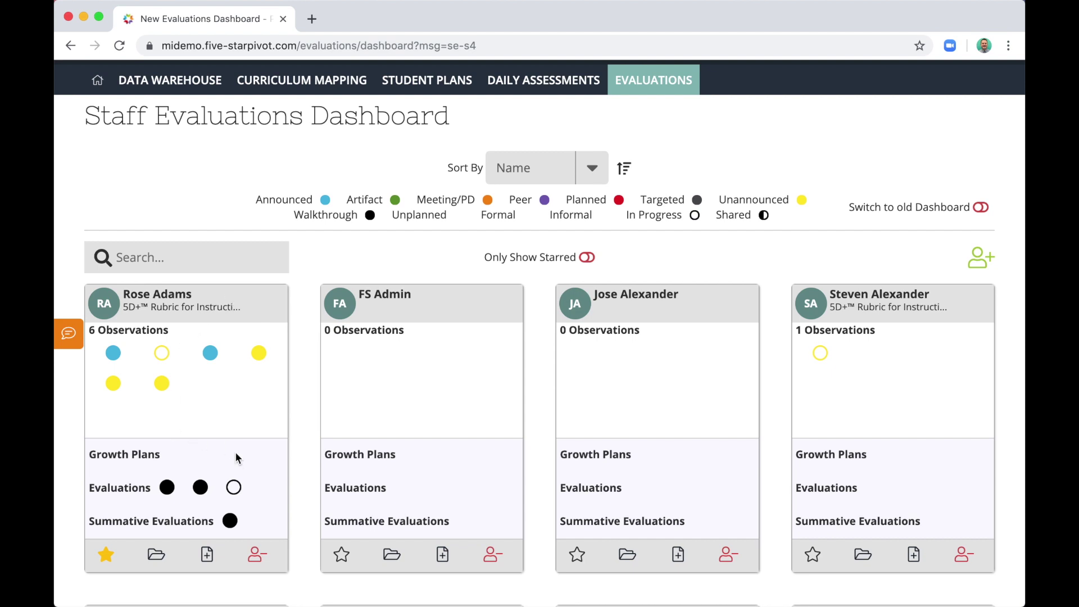
left_click(207, 555)
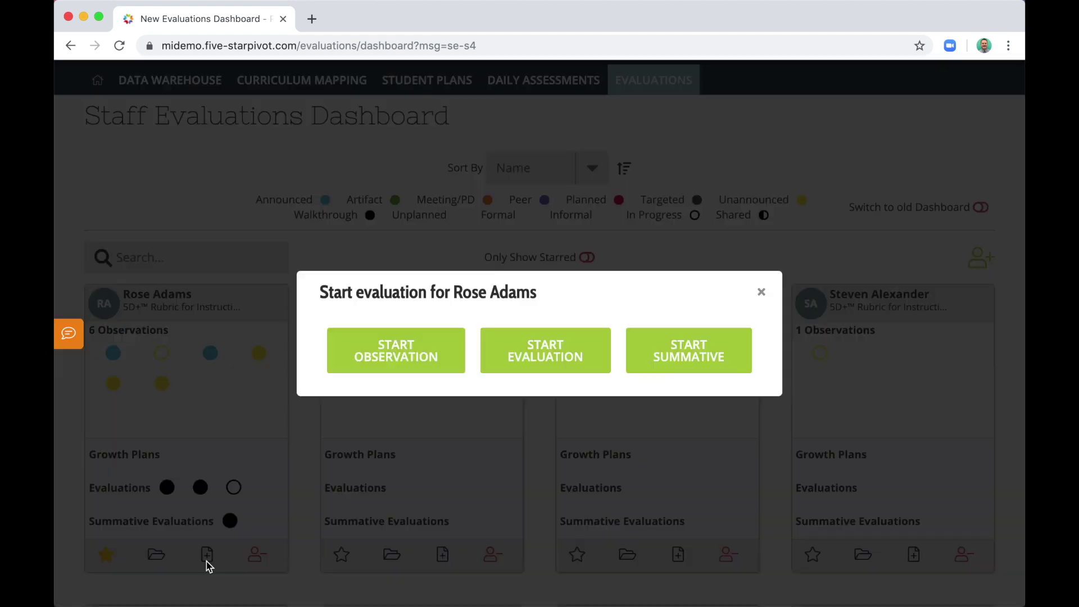
left_click(763, 293)
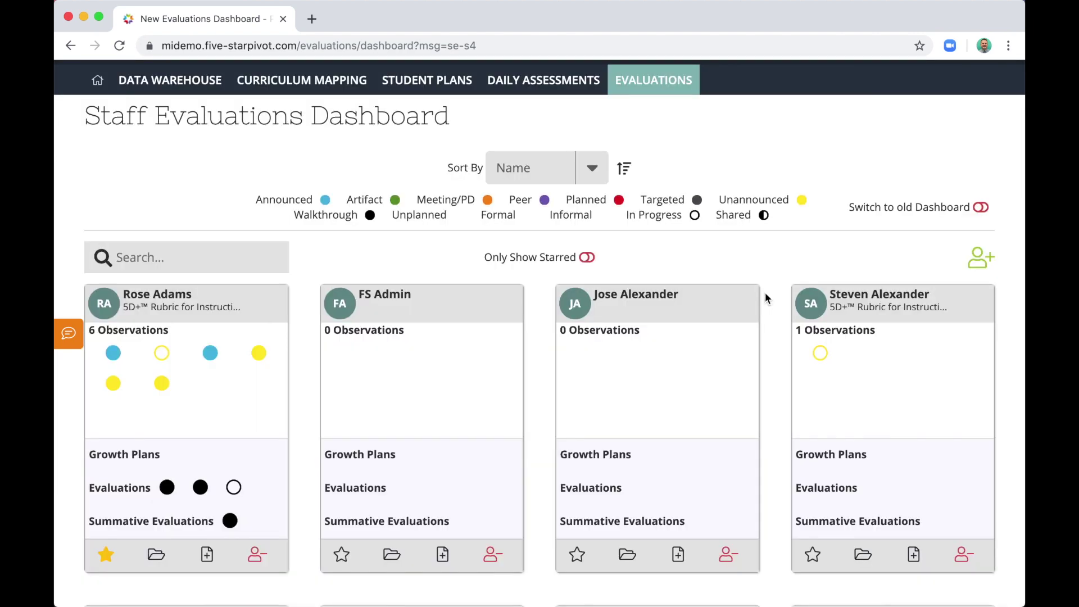